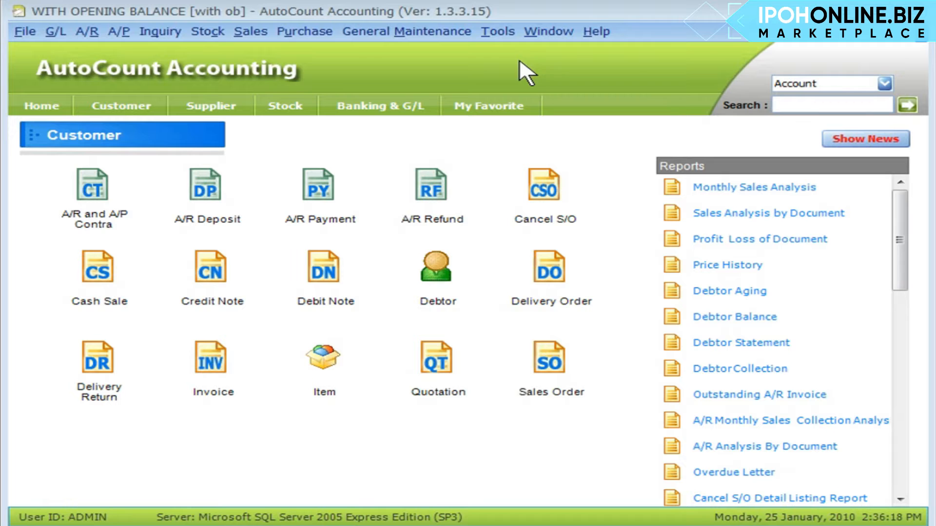
Enable the Multi-Currency module in the program's module settings.
left_click(489, 31)
mouse_move(604, 334)
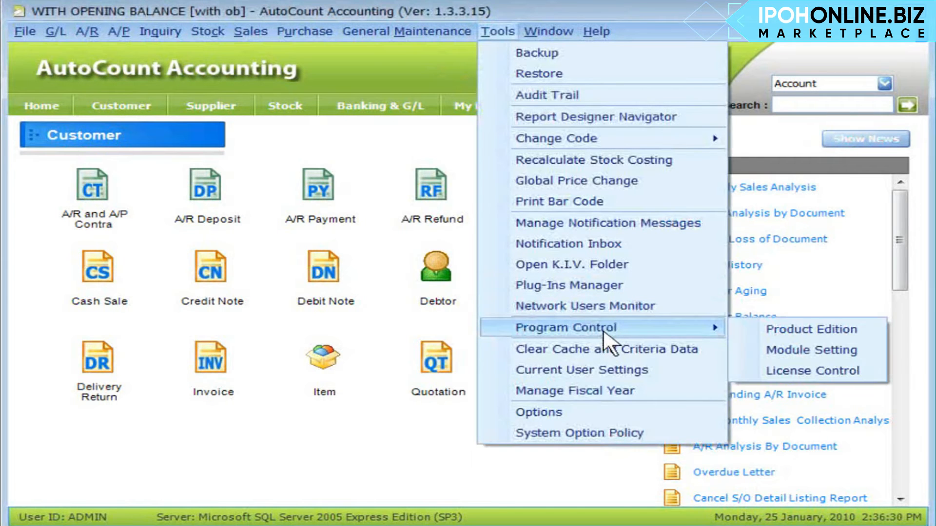
left_click(821, 351)
left_click(153, 211)
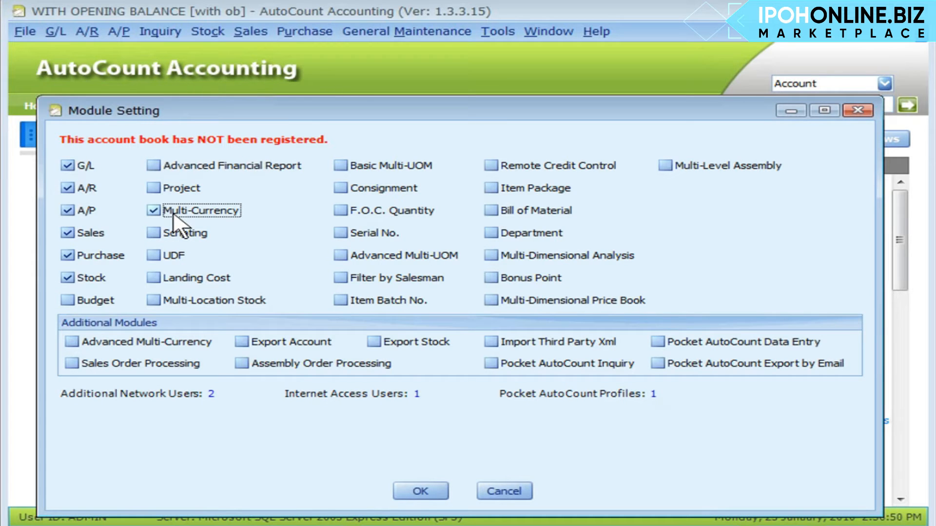
left_click(410, 489)
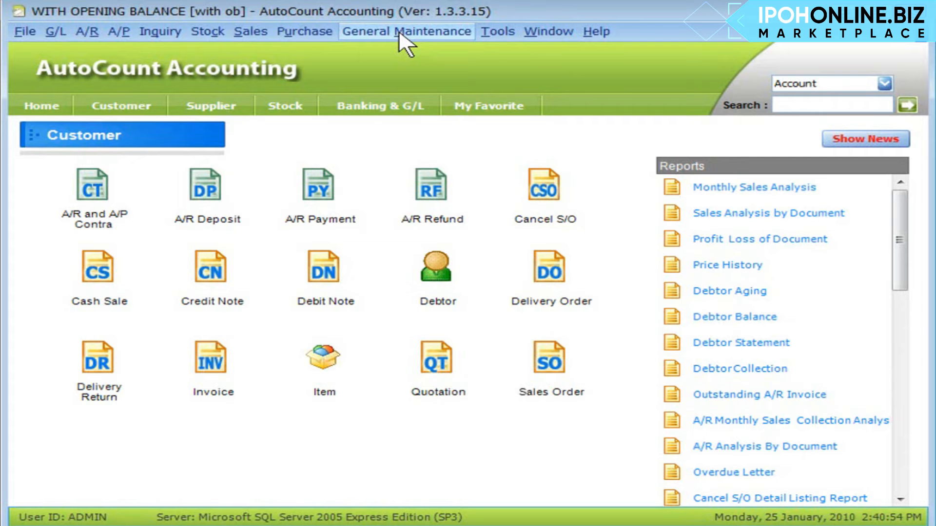
Create a new currency in Currency Maintenance with code USD, symbol USD and currency word US DOLLAR.
left_click(400, 33)
left_click(542, 220)
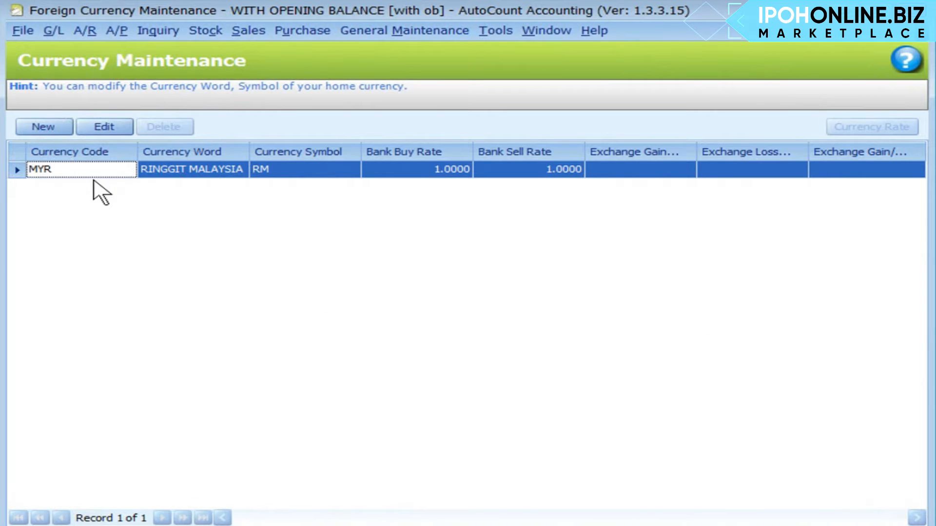
left_click(42, 128)
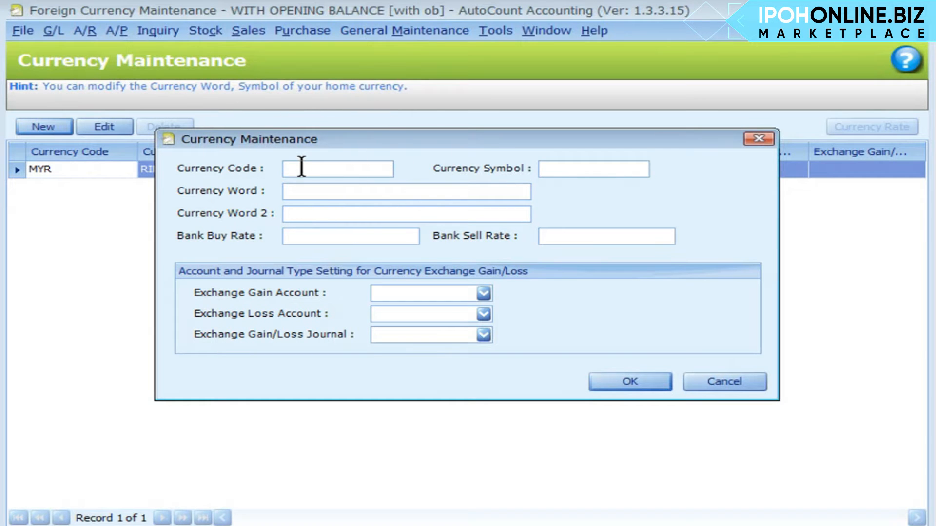
type("USD")
key("Tab")
type("USD")
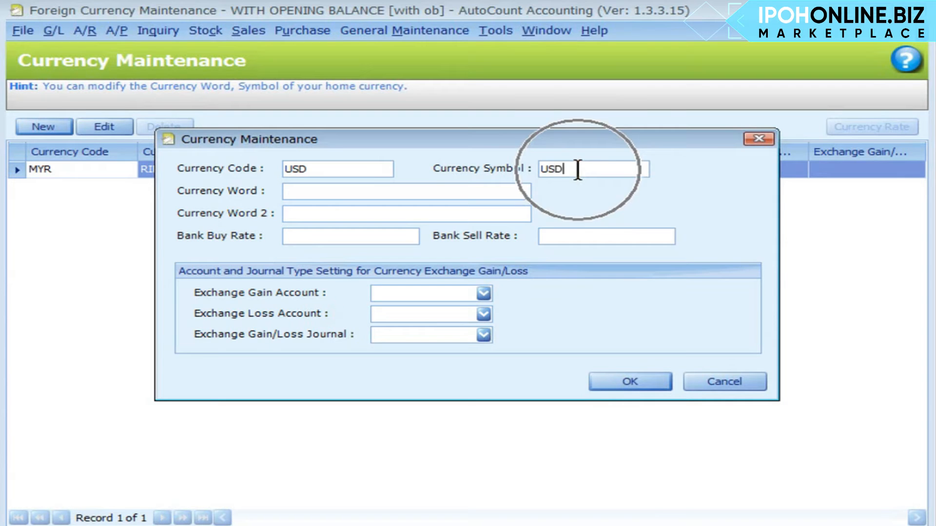
left_click(337, 193)
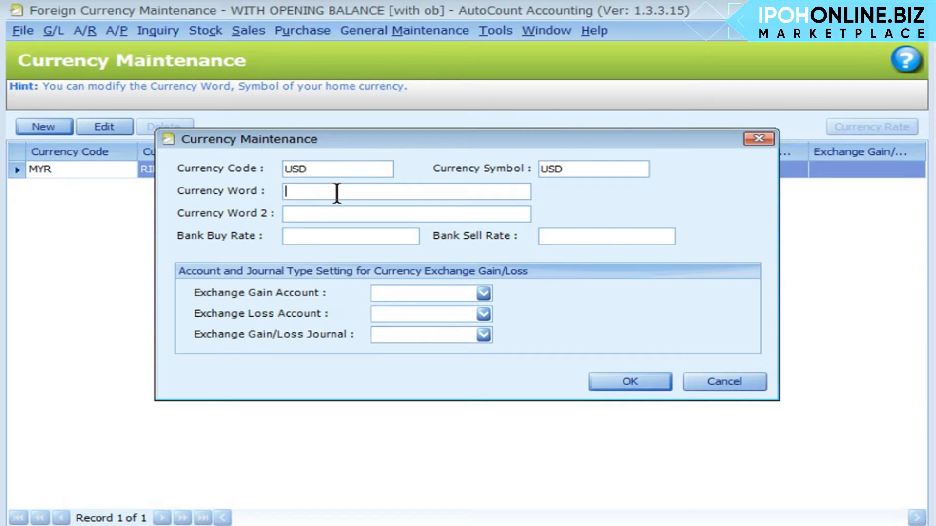
type("US DOLLAR")
Set the new currency's bank buy rate to 3.5000 and its bank sell rate to 3.5500.
left_click(386, 235)
type("3.50000")
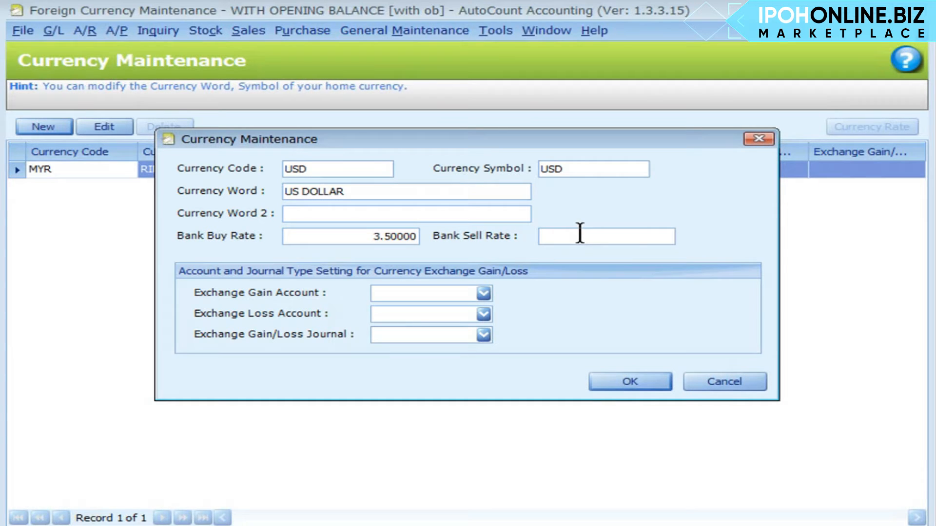
left_click(606, 238)
type("3.5500")
Assign exchange gain account 530-0000, exchange loss account 908-0000 and the GENERAL journal to the USD currency, and save it.
left_click(457, 293)
type("530-0000")
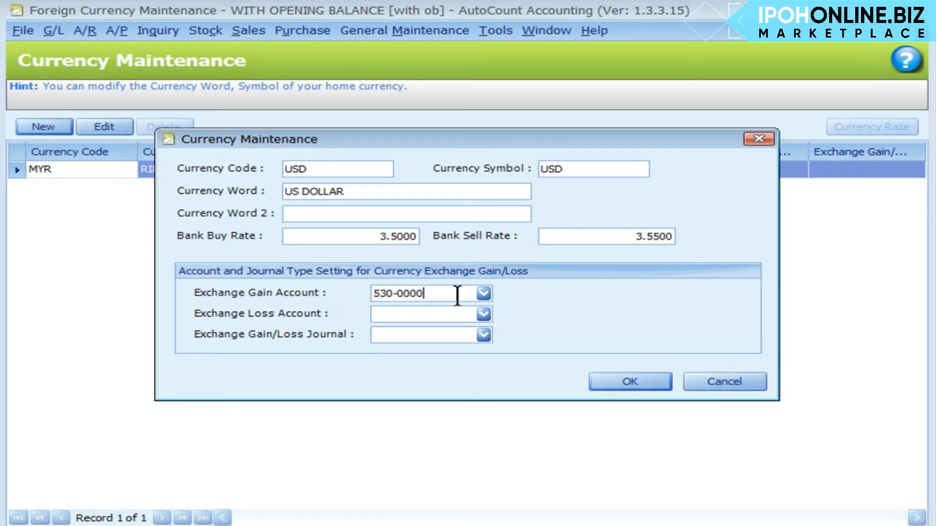
left_click(452, 314)
type("908-0000")
left_click(483, 335)
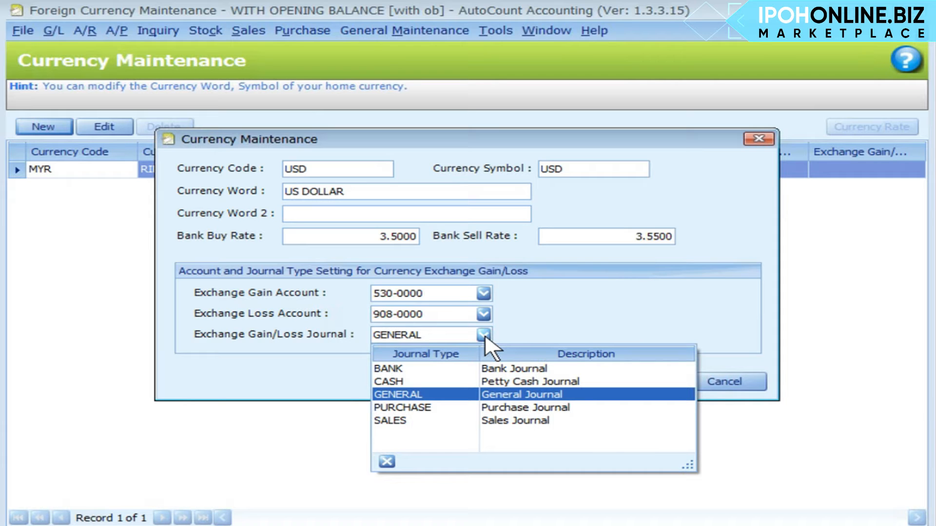
left_click(446, 395)
left_click(625, 381)
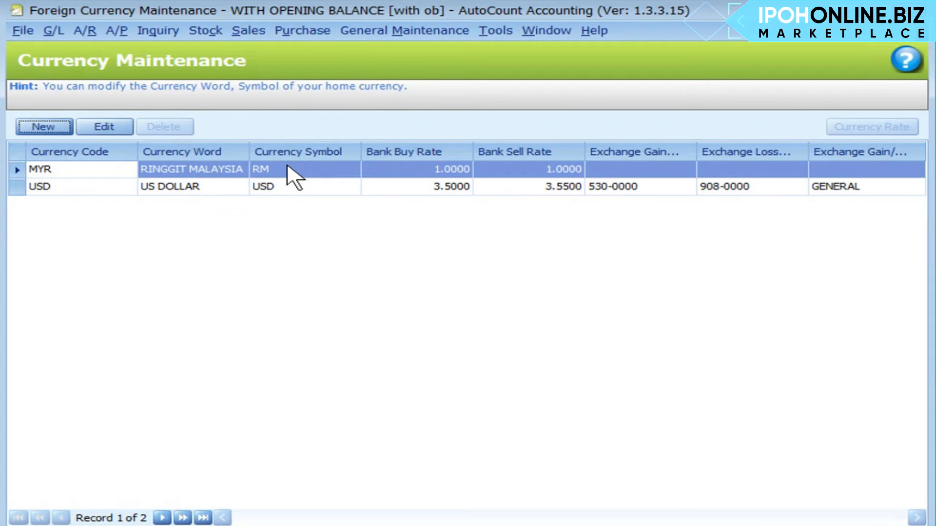
Edit the MYR currency to use exchange gain account 530-0000, exchange loss account 908-0000 and the GENERAL journal, and save it.
left_click(104, 127)
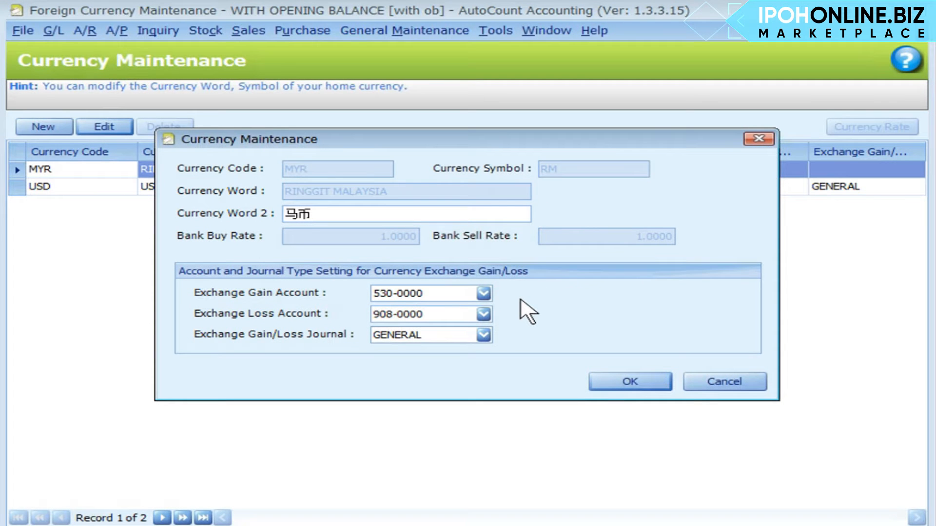
left_click(631, 382)
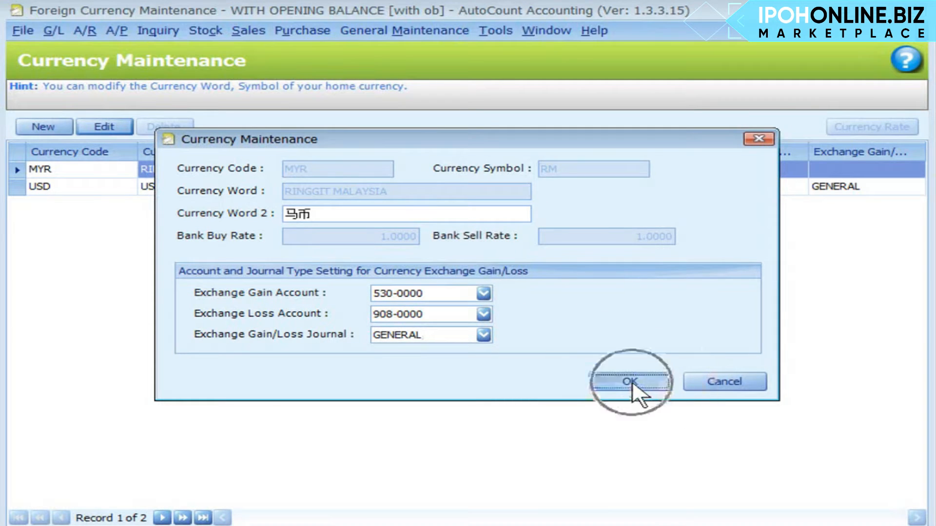
Check the currency rate settings for the US DOLLAR currency.
left_click(199, 191)
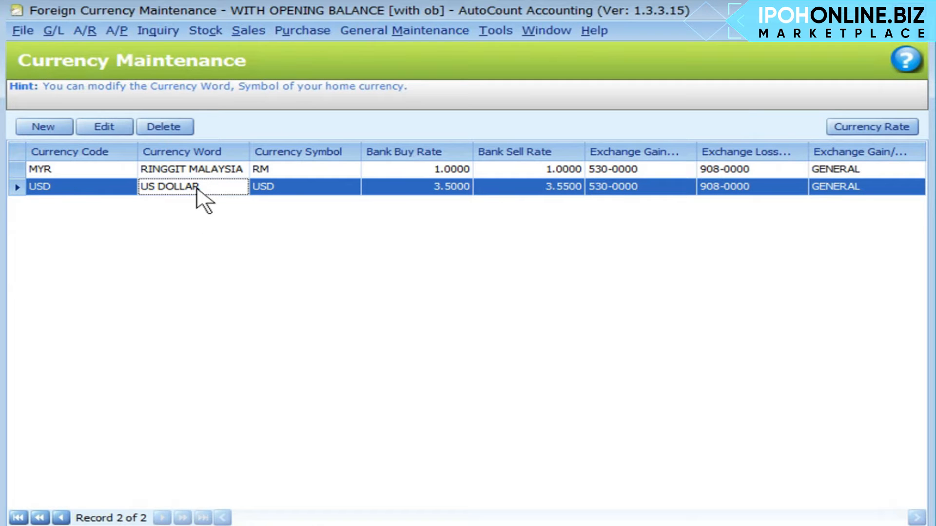
left_click(853, 127)
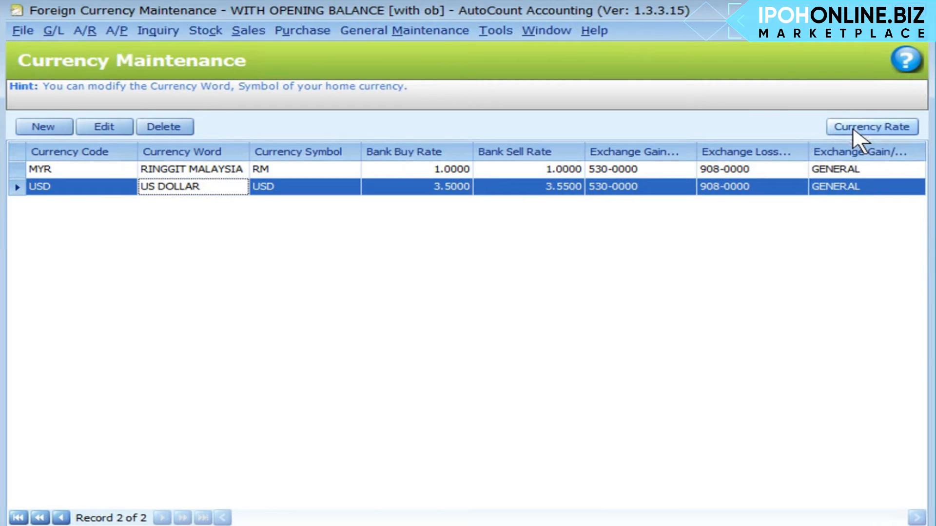
left_click(533, 402)
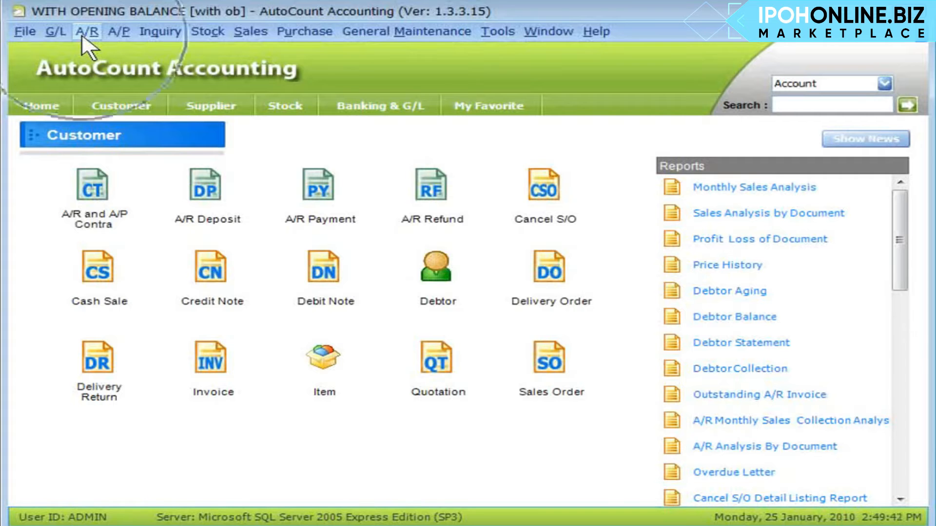
Create a new debtor under control account 300-0000 with company name USD DEBTOR and debtor type OSEAS.
left_click(82, 32)
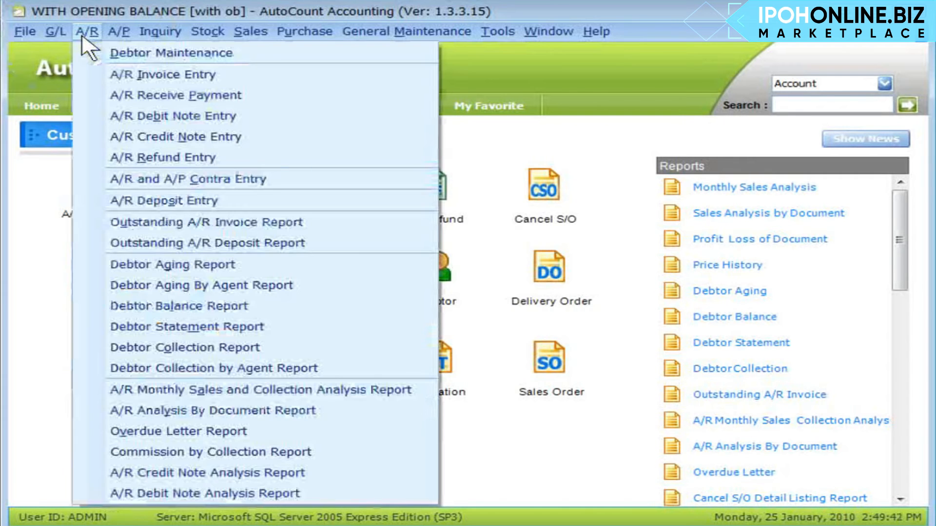
left_click(244, 55)
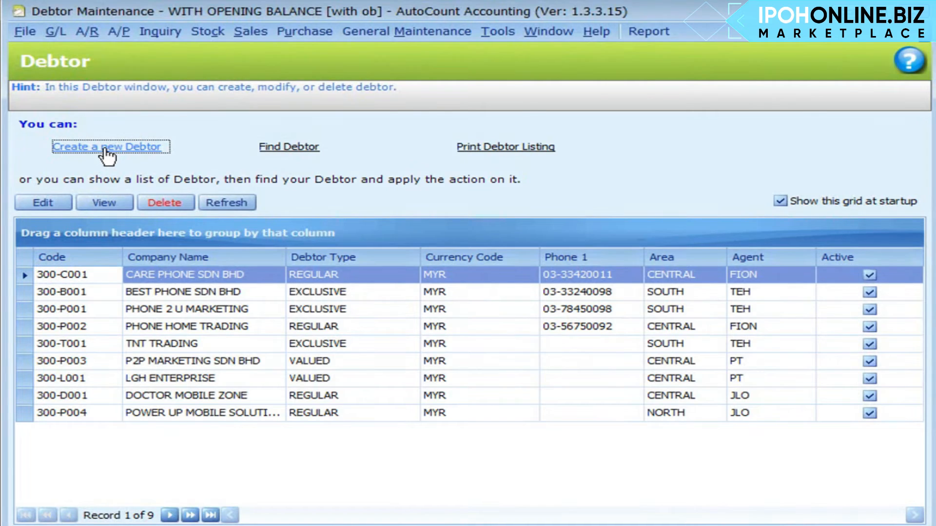
left_click(107, 155)
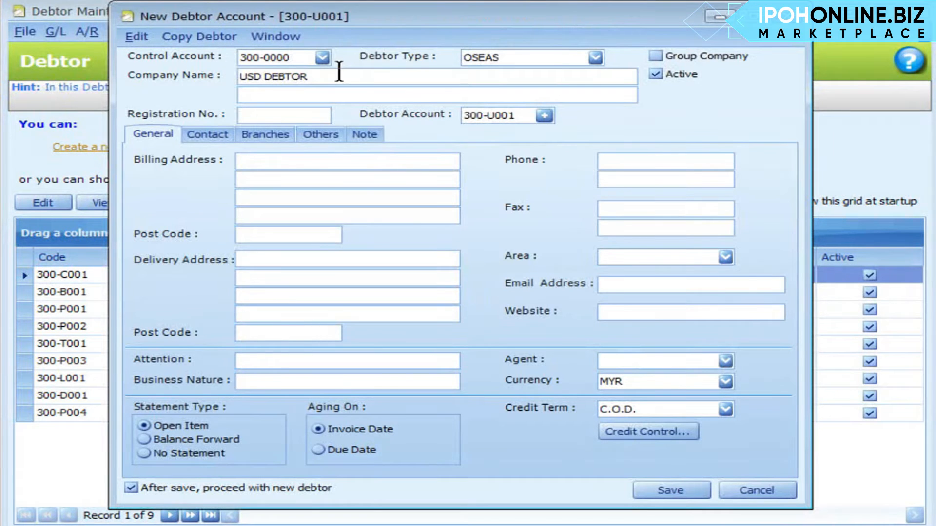
key("ctrl")
key("ctrl")
Set the new debtor's currency to USD and save the debtor account.
left_click(725, 382)
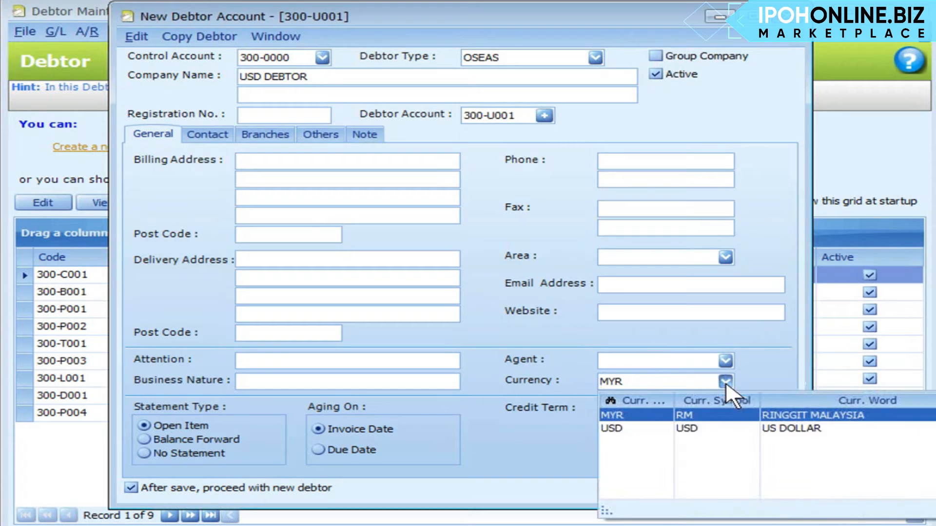
key("ctrl")
left_click(672, 427)
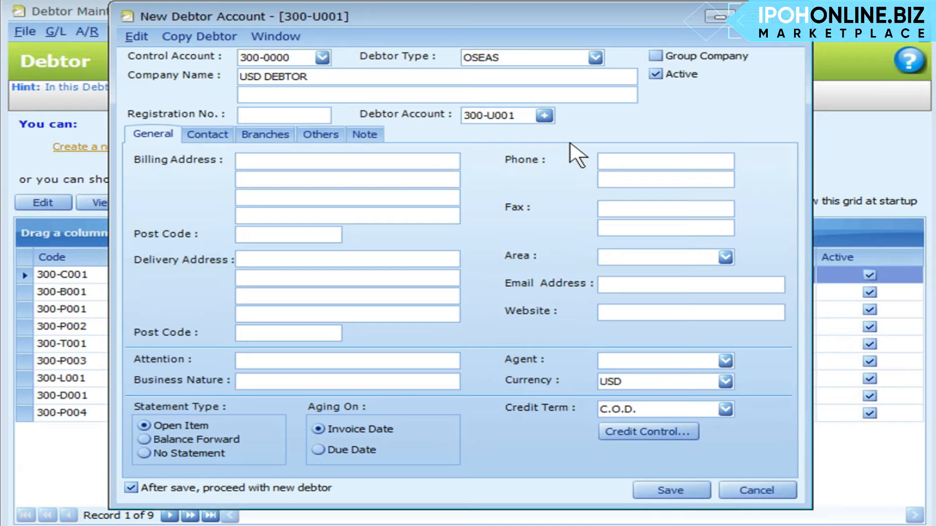
left_click(671, 491)
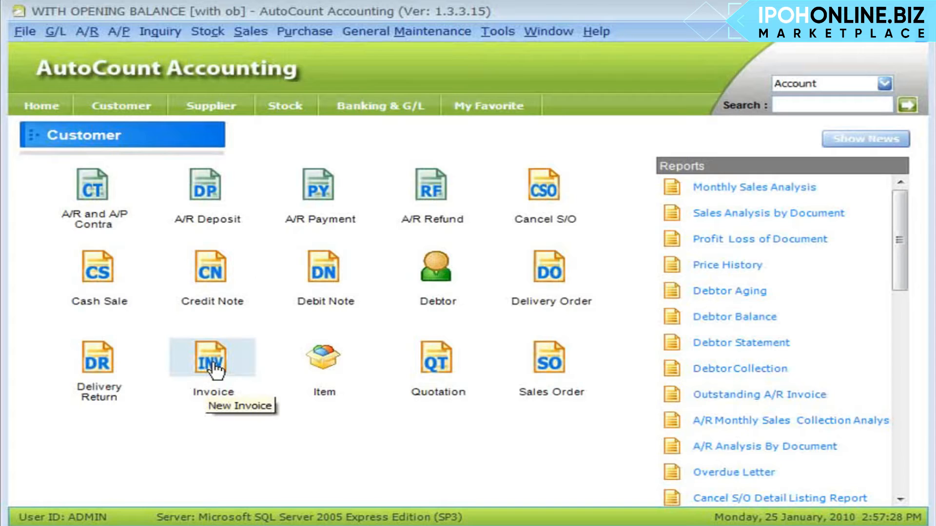
Start a new sales invoice for USD DEBTOR and add one NOKIA N80 (item N80) at 3,000.00.
left_click(215, 370)
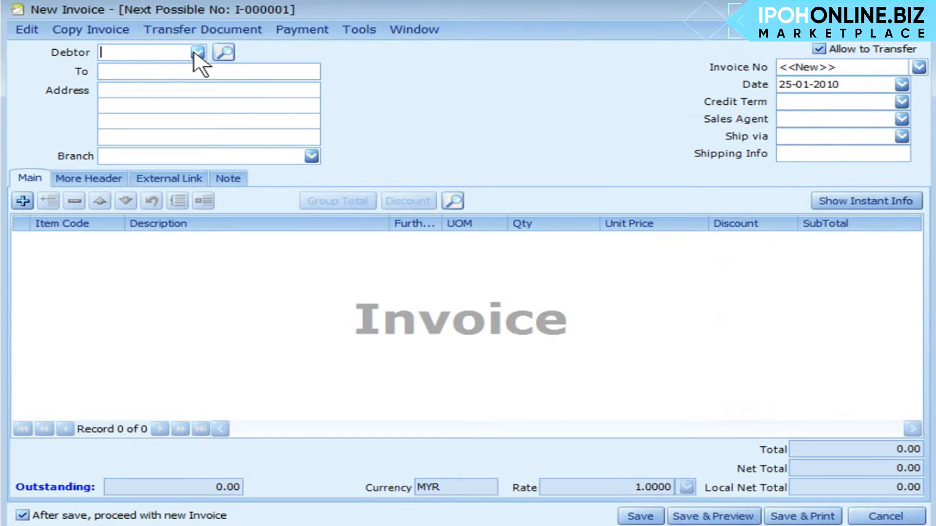
left_click(196, 52)
left_click(305, 164)
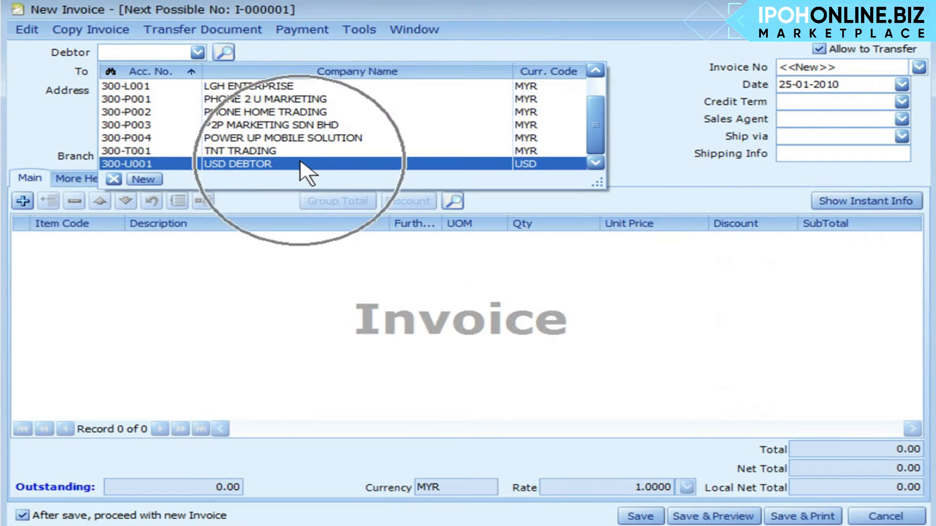
left_click(434, 473)
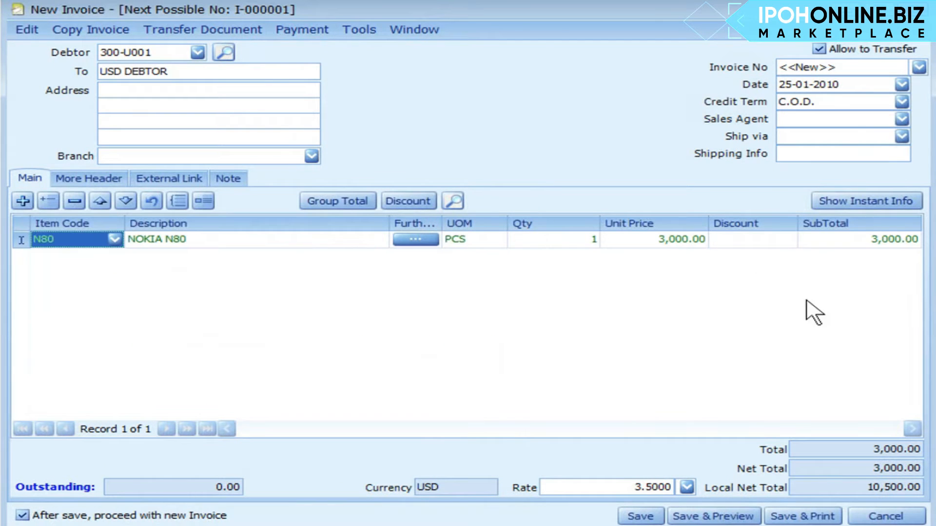
Review the invoice's currency, exchange rate and local net total, and save the invoice with a print preview.
left_click(448, 485)
left_click(778, 491)
left_click(606, 489)
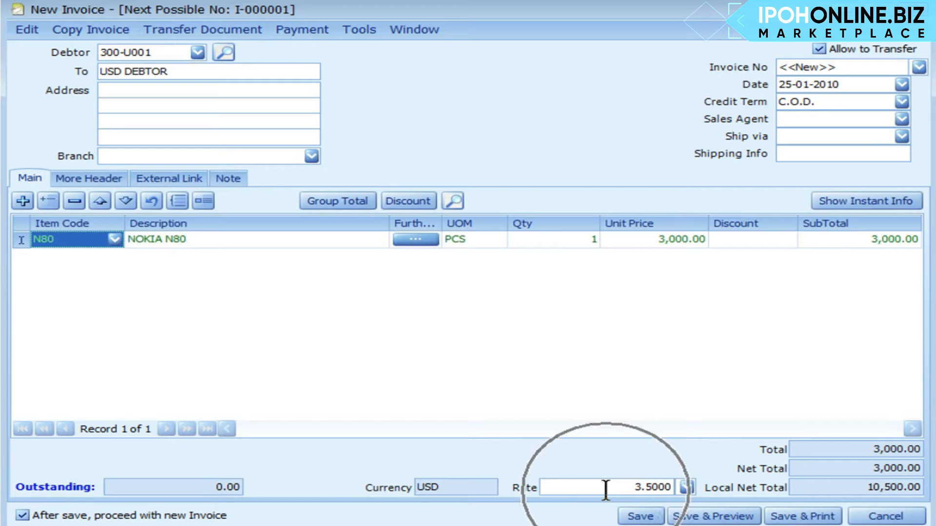
left_click(683, 487)
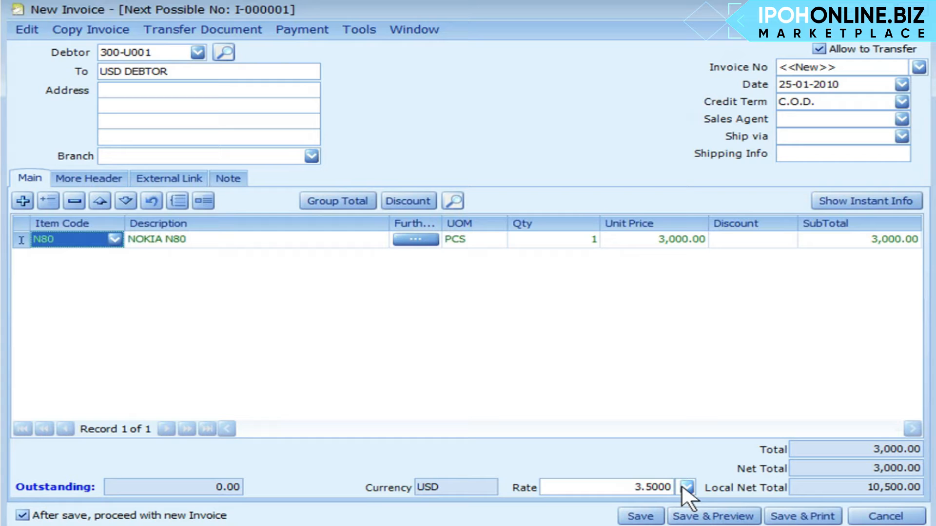
left_click(705, 518)
left_click(656, 393)
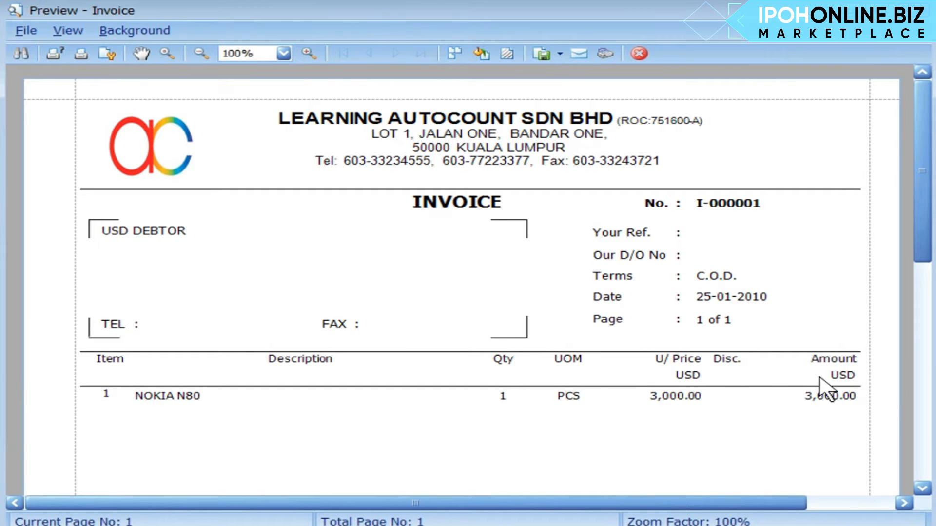
left_click_drag(921, 226, 914, 414)
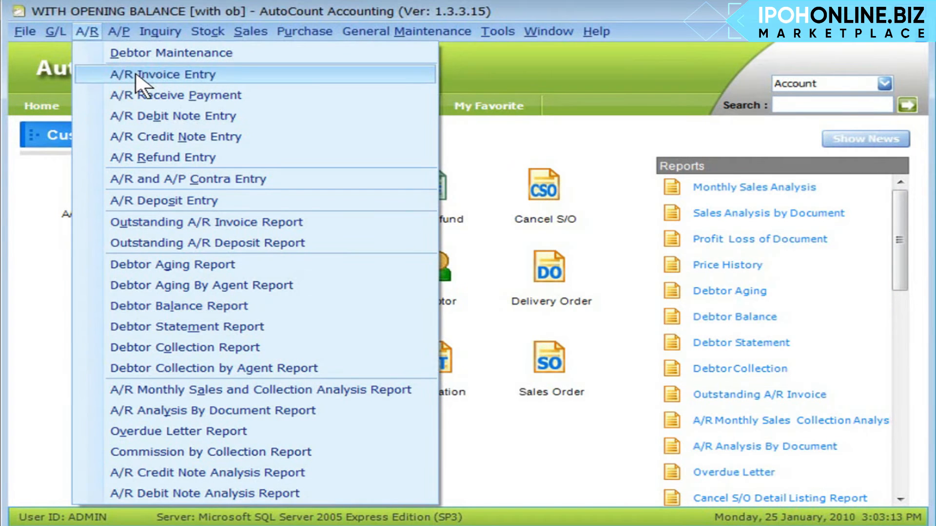
Open the USD DEBTOR invoice dated 25-01-2010 from the A/R invoice list and view its posting details.
left_click(137, 75)
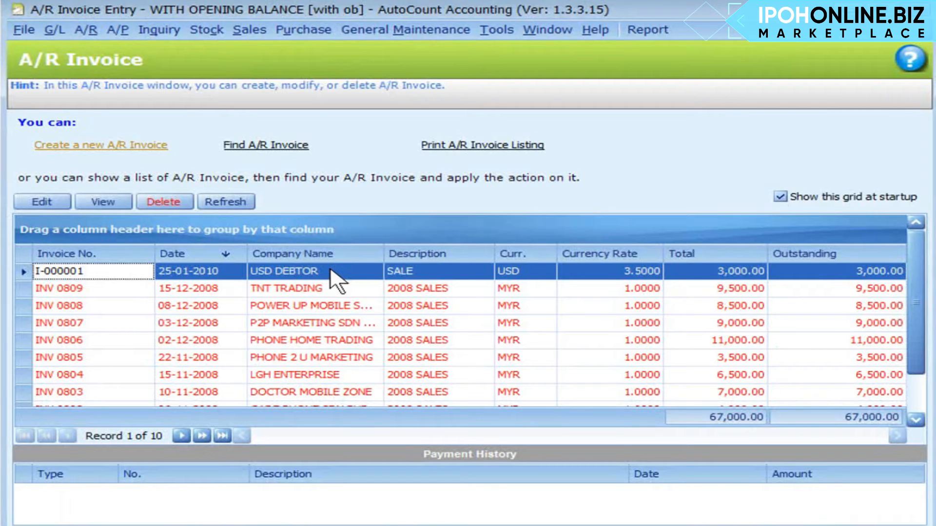
double_click(332, 271)
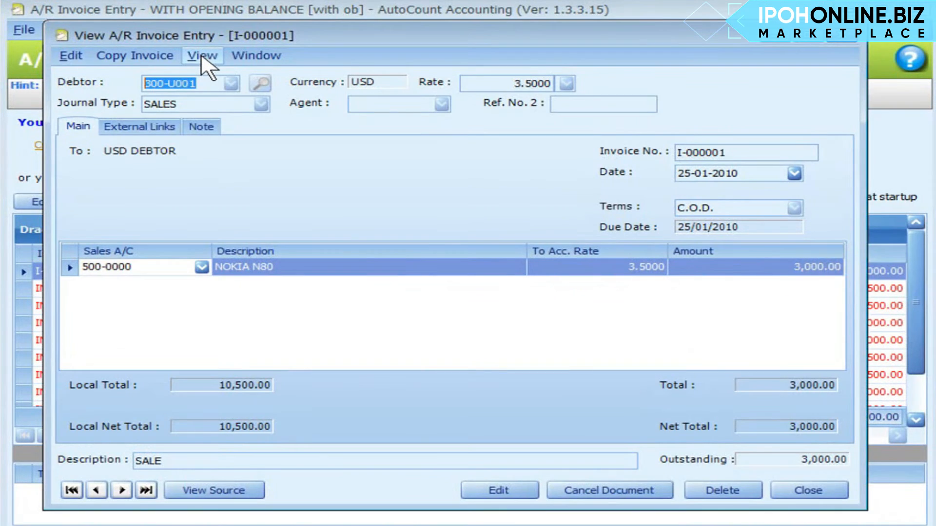
left_click(201, 56)
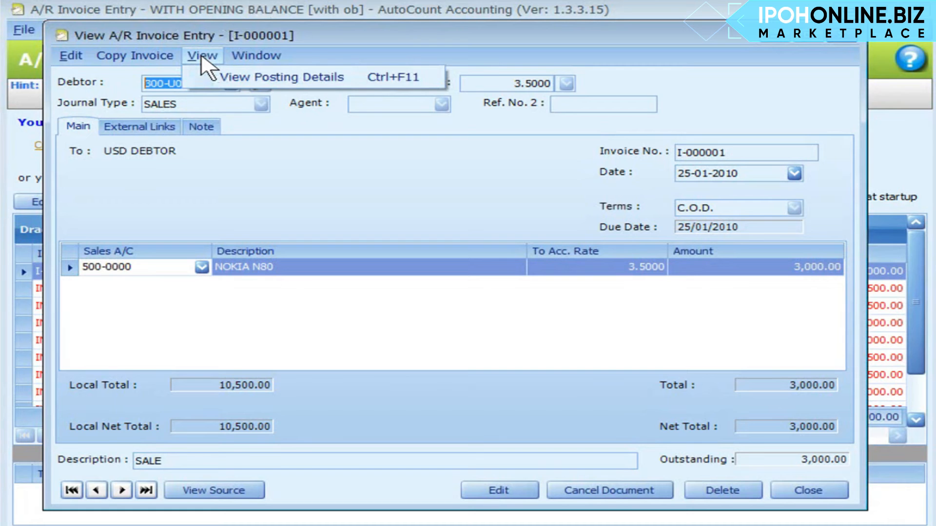
left_click(291, 78)
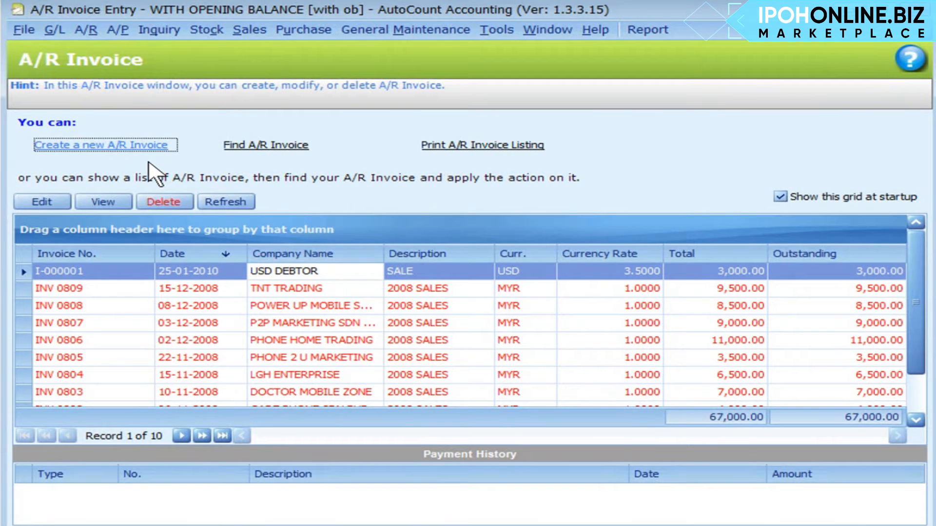
Start a new A/R invoice for USD DEBTOR and check its currency and exchange rate.
left_click(106, 146)
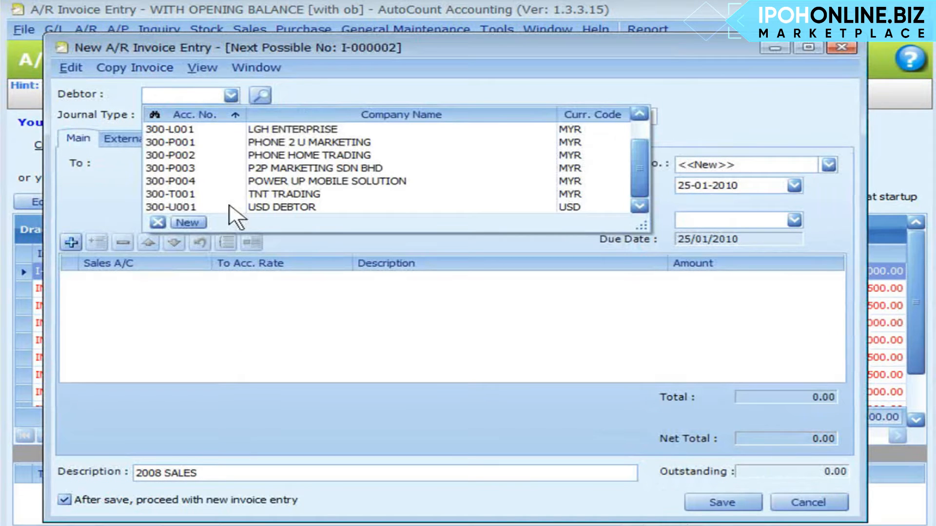
left_click(229, 206)
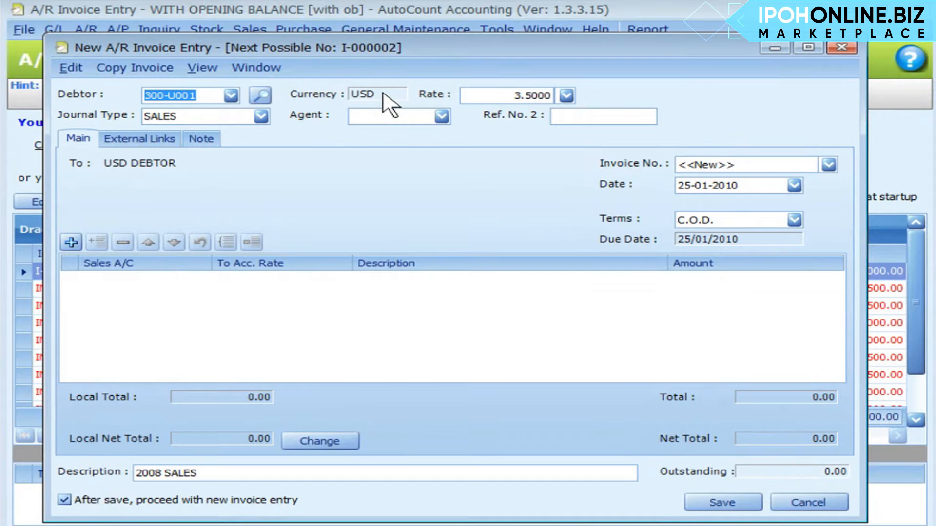
left_click(493, 95)
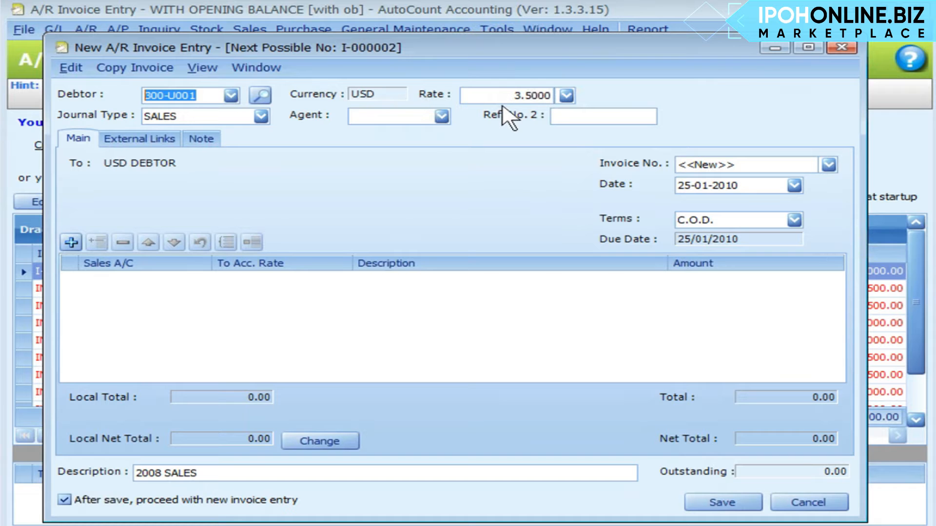
Add a CREDIT SALES line (500-0000) with an amount of 2,000.00 to the invoice and save it.
left_click(71, 242)
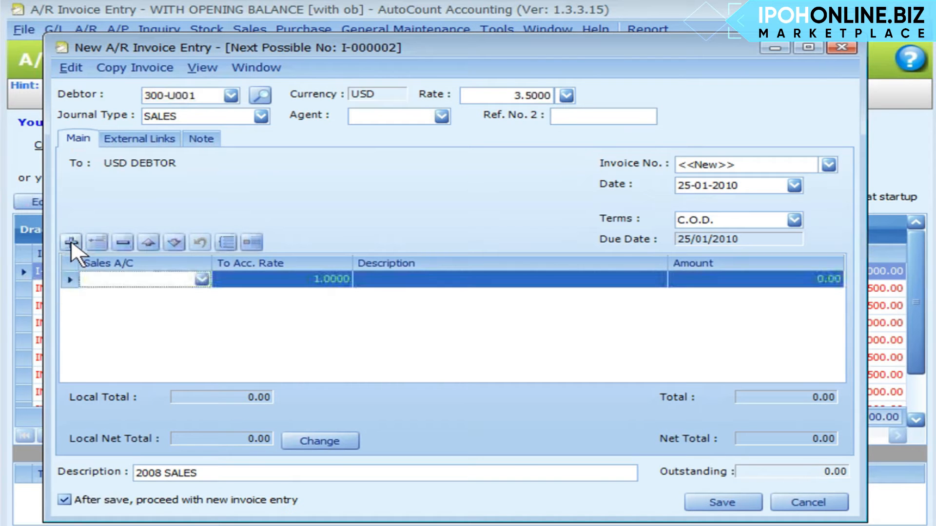
left_click(124, 280)
left_click(225, 349)
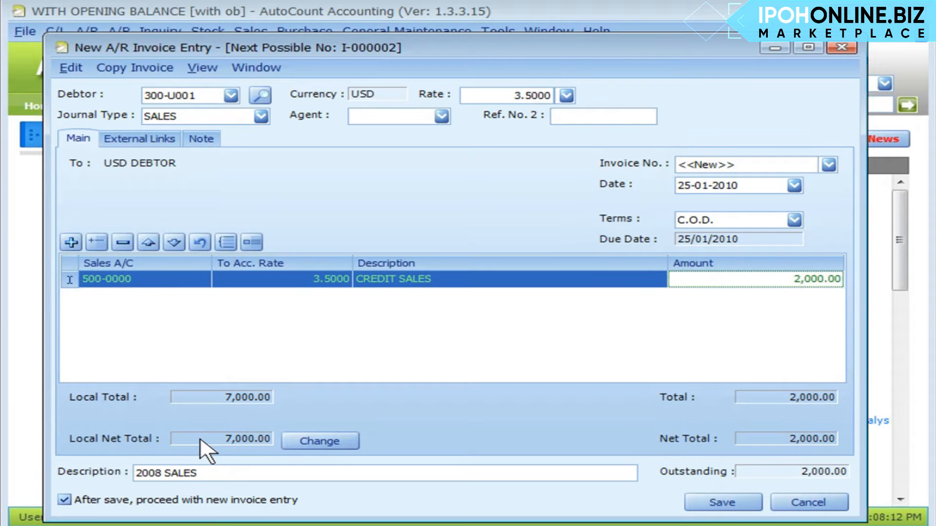
left_click(311, 440)
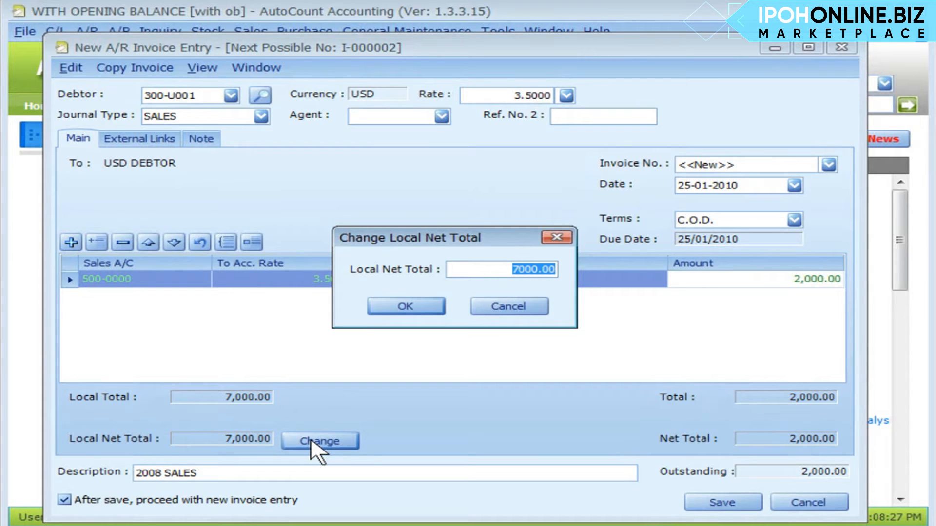
left_click(720, 504)
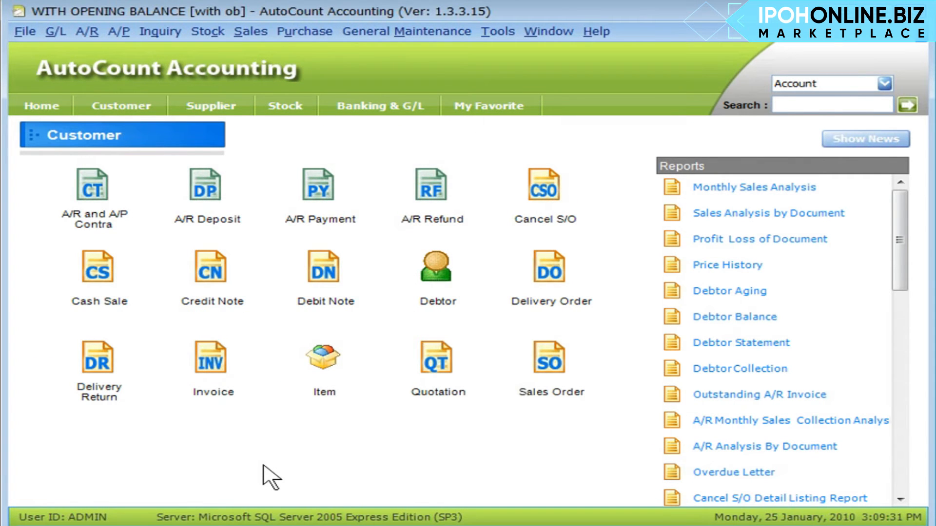
Run the Journal of Transaction report for 01-01-2009 to 25-01-2010 and review its entries with currency code and original debit and credit columns.
left_click(55, 32)
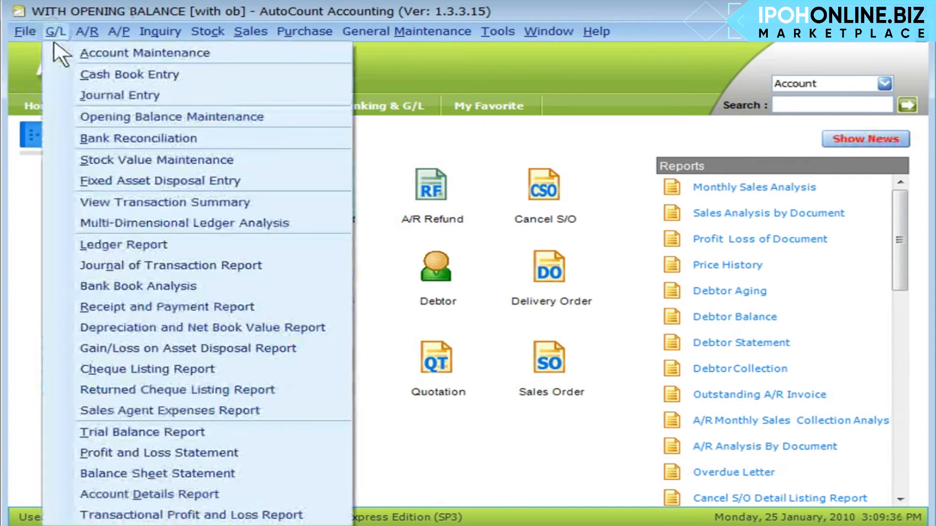
left_click(205, 265)
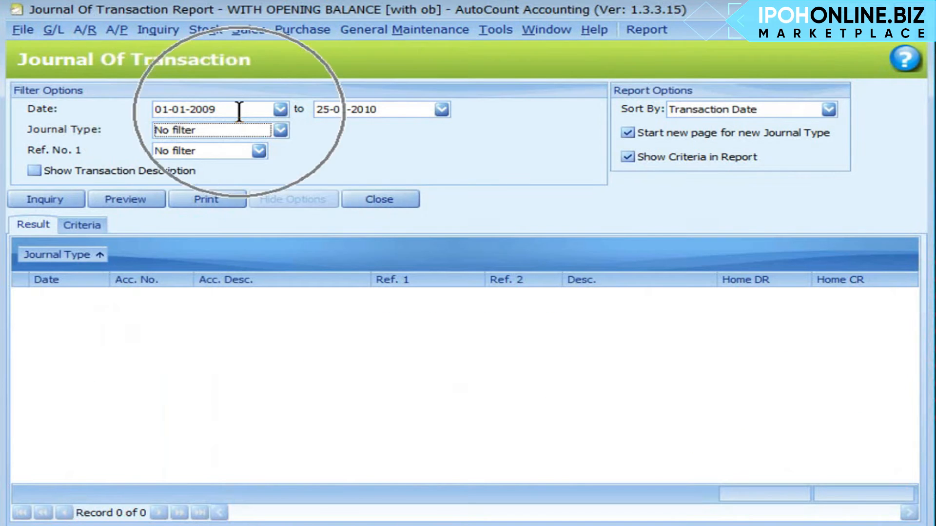
left_click(44, 197)
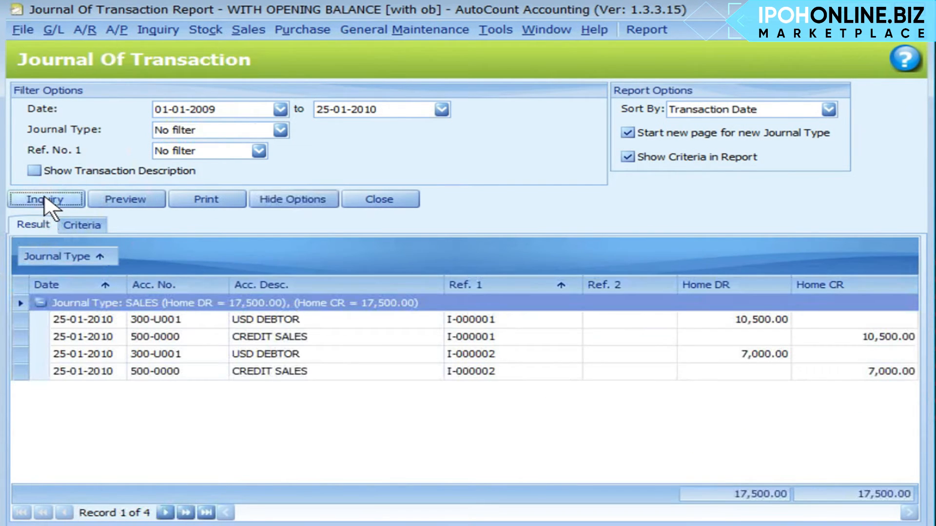
key("ctrl")
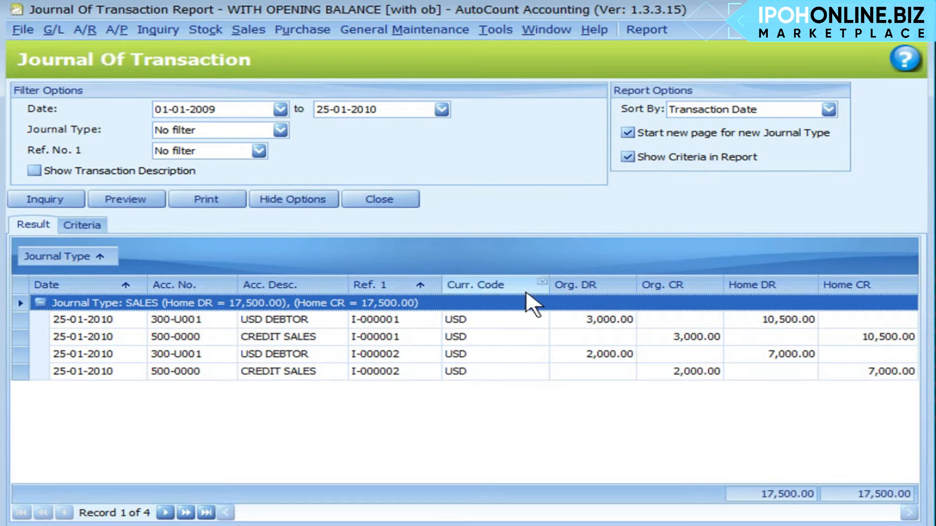
key("ctrl")
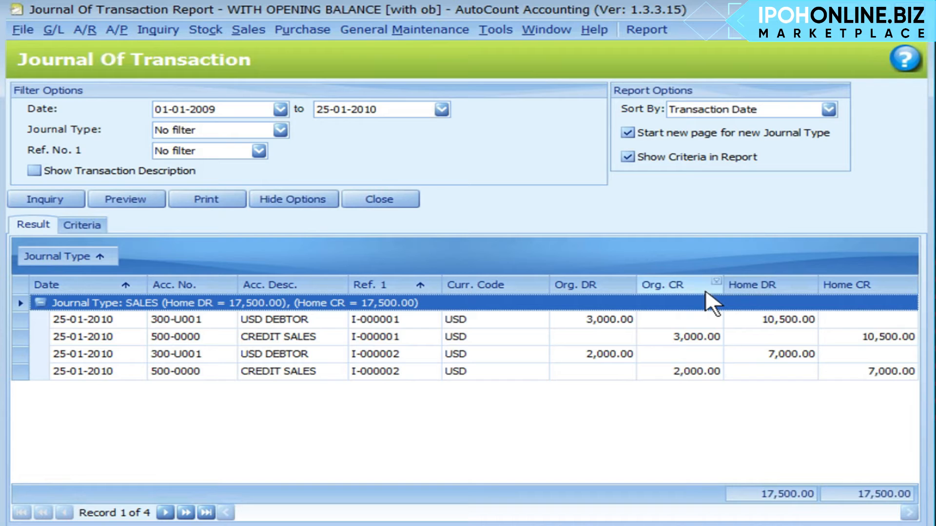
key("ctrl")
key("ctrl")
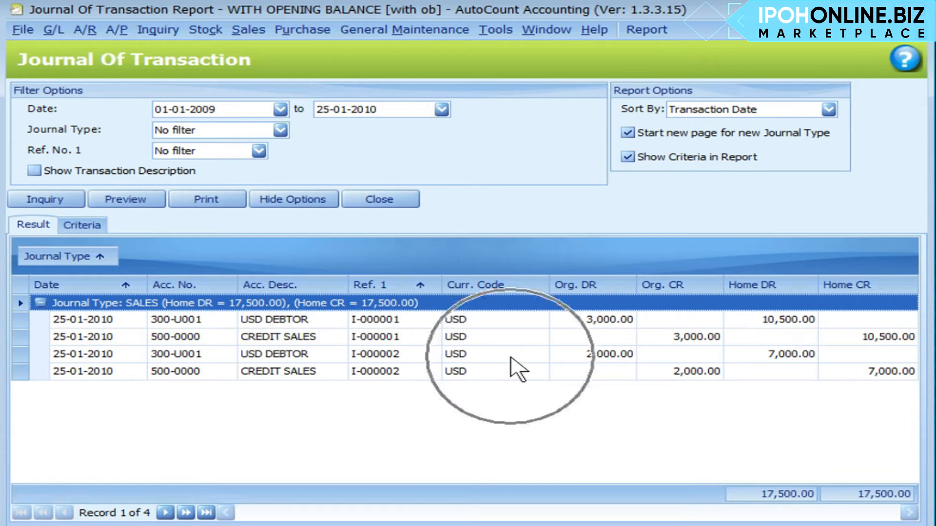
Run the Debtor Statement for USD DEBTOR from 01-01-2010 to 25-01-2010 and expand the debtor's transaction details.
left_click(207, 353)
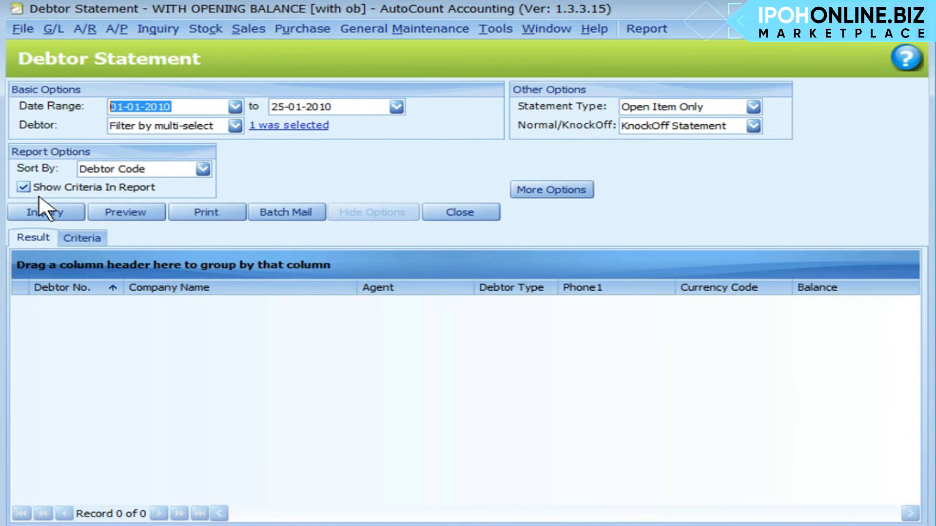
left_click(43, 209)
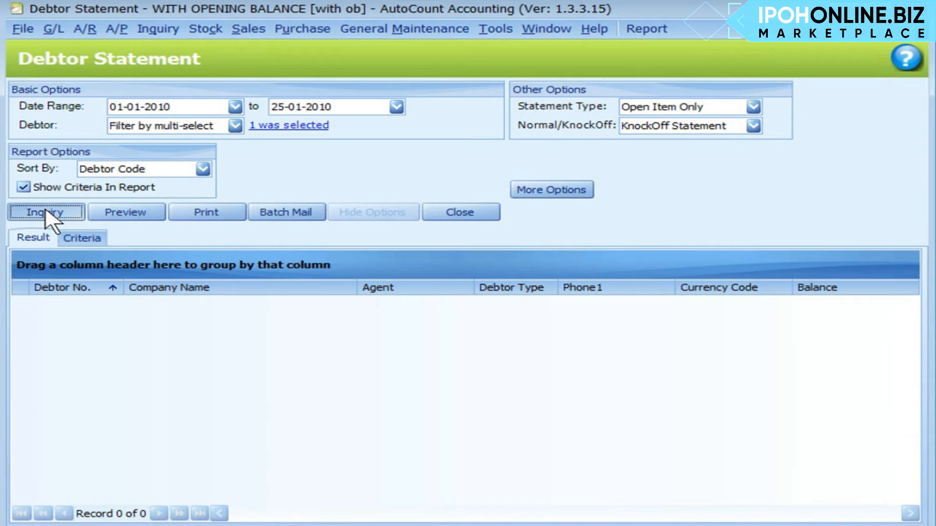
left_click(86, 307)
left_click(825, 309)
double_click(826, 308)
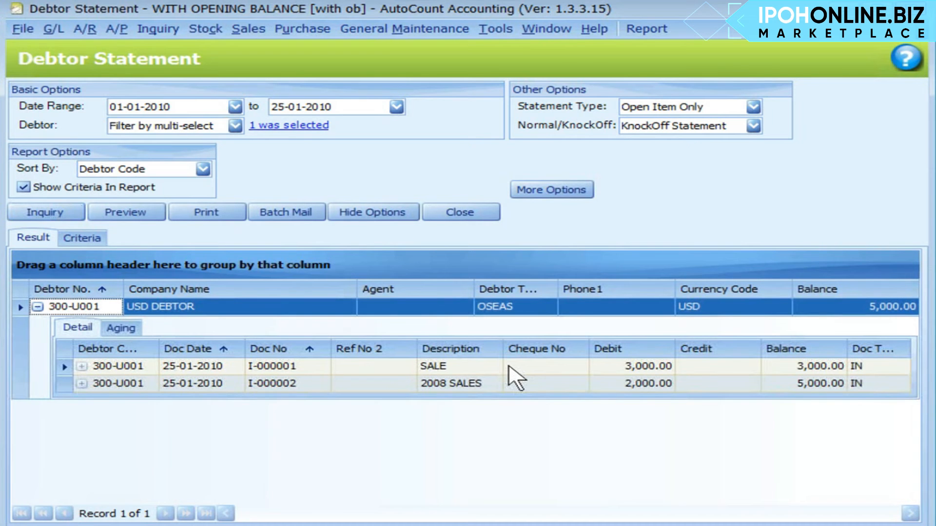
left_click(540, 366)
Preview the Debtor Statement - 12 Months report and examine the currency total and aging at its end.
left_click(120, 215)
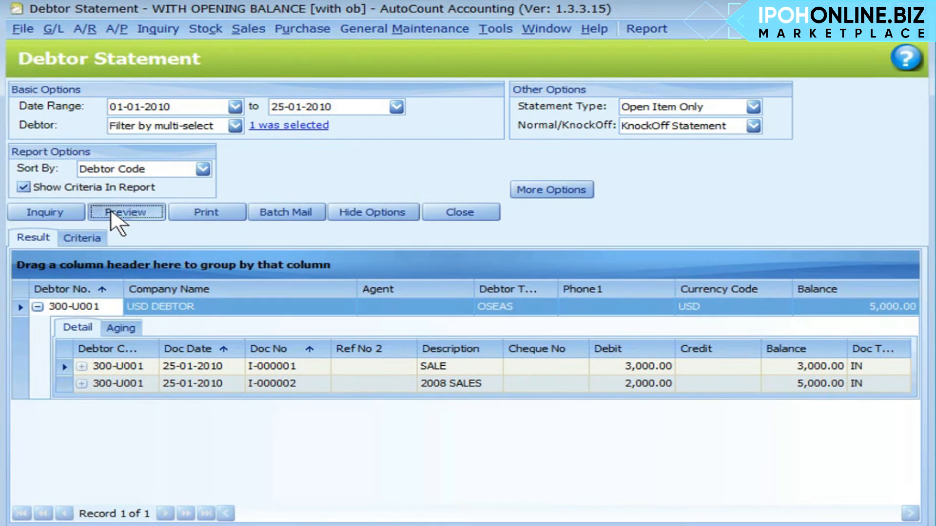
left_click(626, 393)
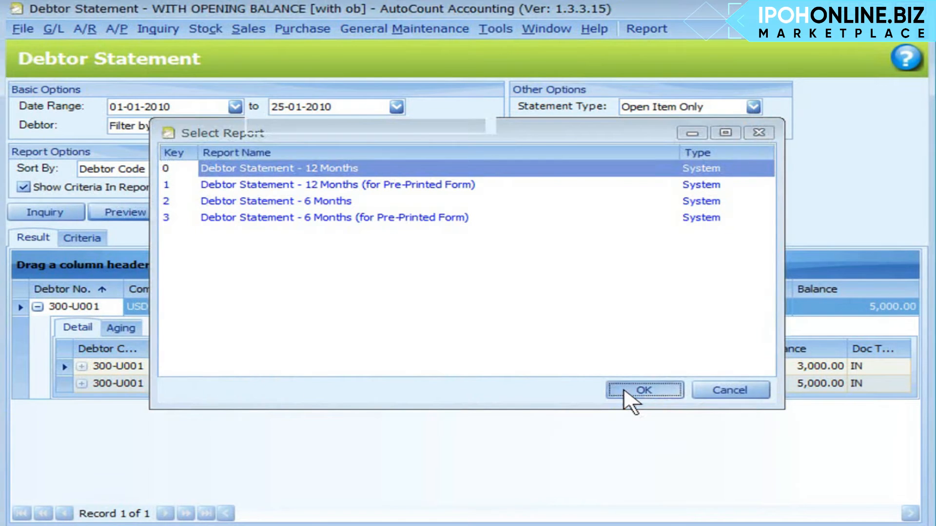
scroll(721, 344, "down", 5)
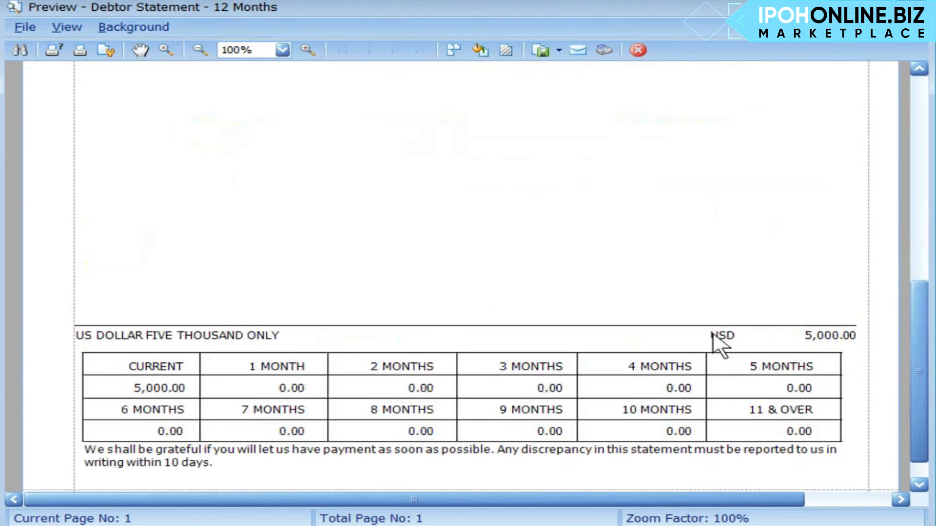
left_click(712, 334)
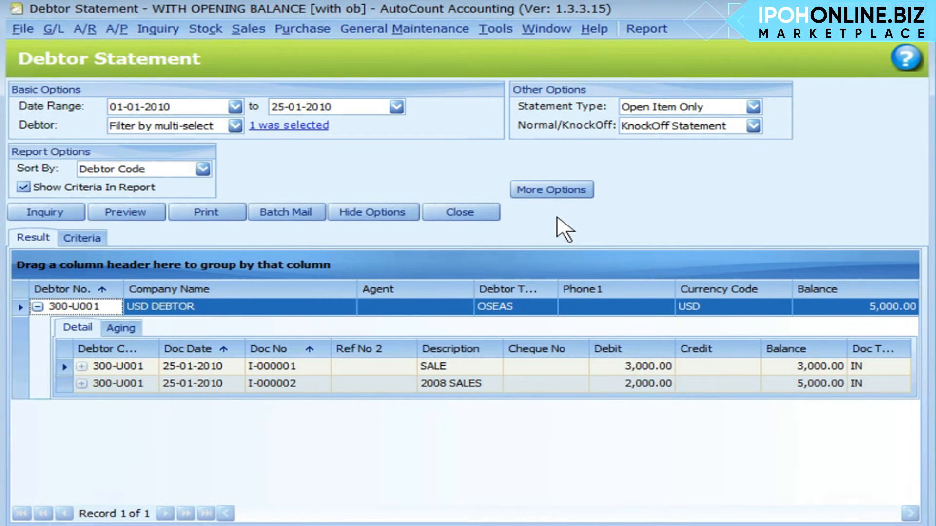
Set the debtor statement to show in local currency at a USD rate of 3.5000, rerun the inquiry and expand the debtor's details.
left_click(545, 191)
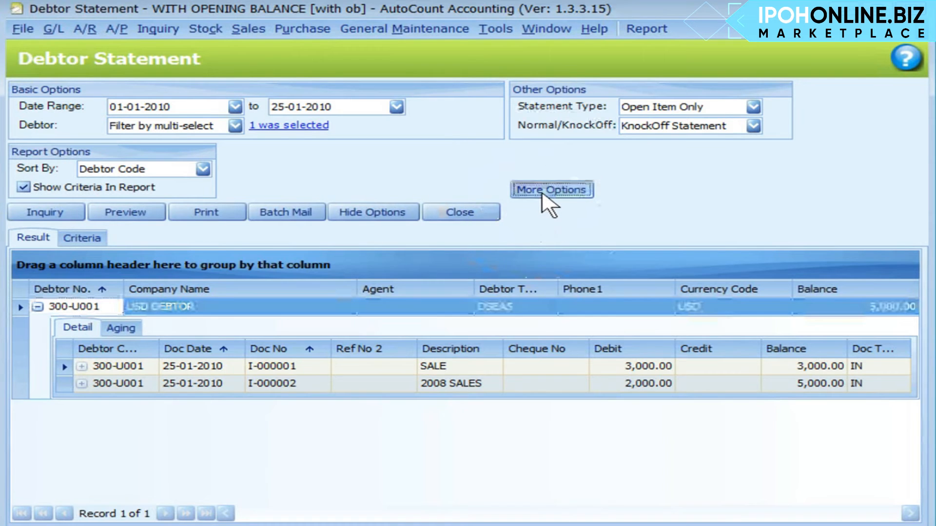
left_click(236, 325)
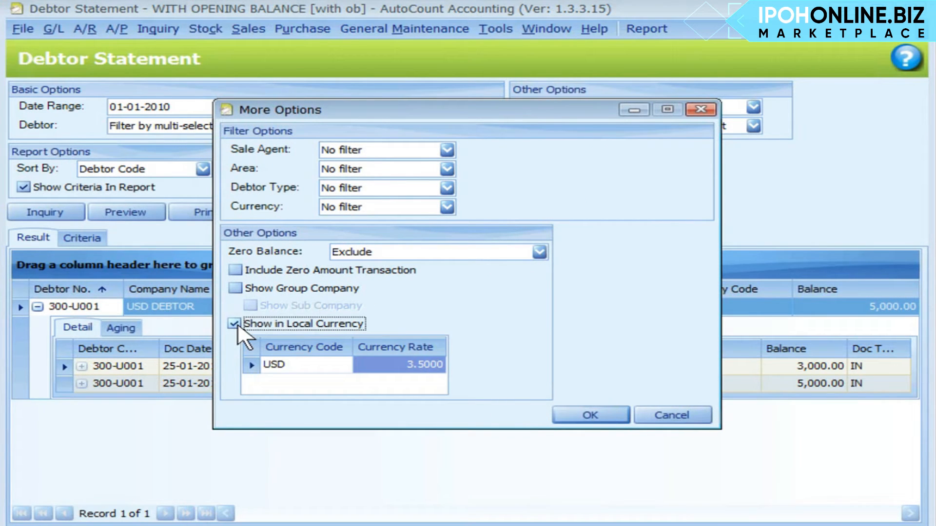
left_click(600, 416)
left_click(44, 212)
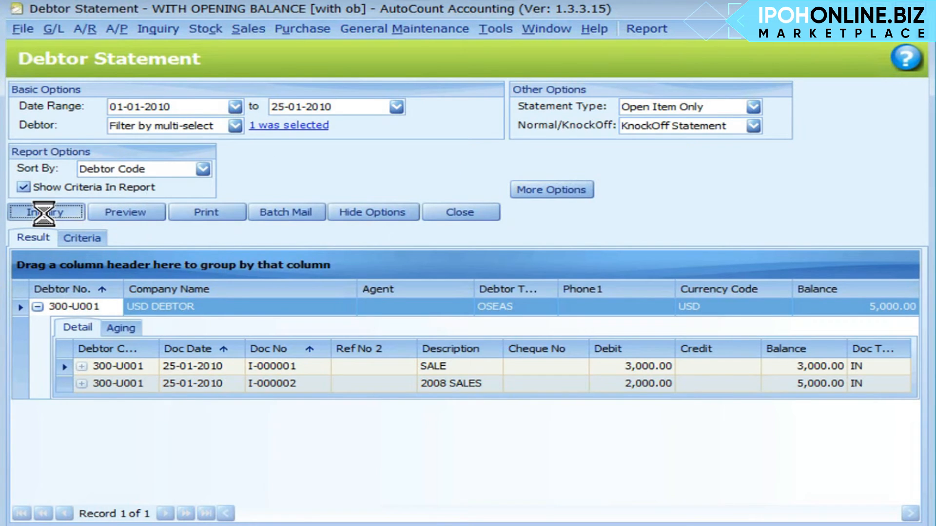
left_click(38, 307)
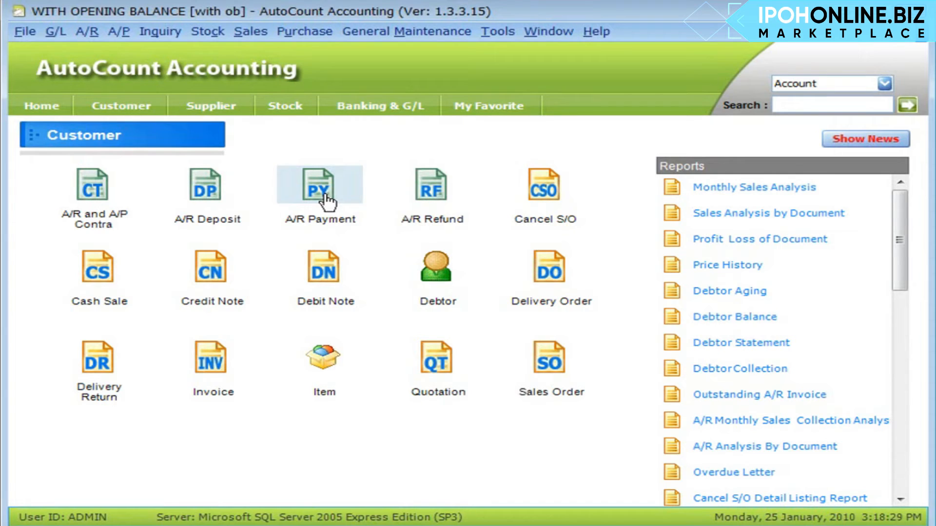
Start a new A/R payment in USD for USD DEBTOR and set the USD to MYR rate to 3.4000.
left_click(325, 197)
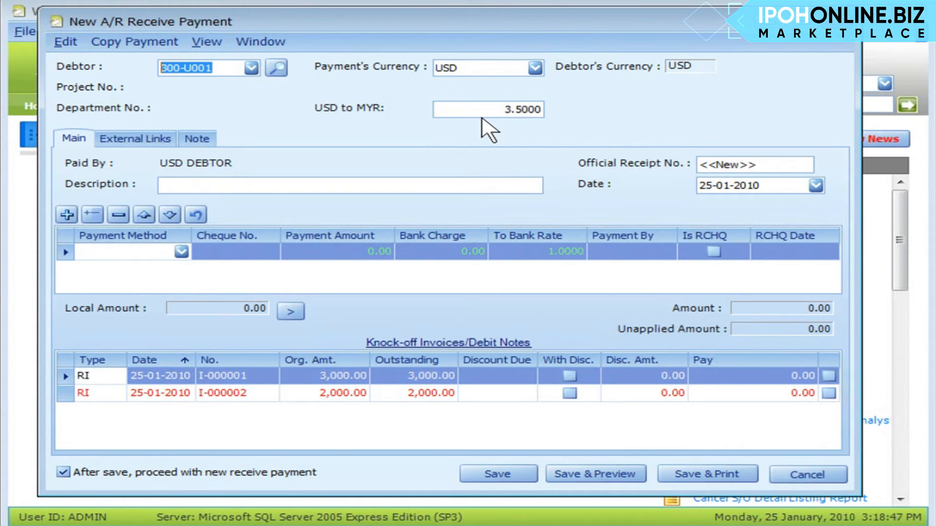
left_click_drag(515, 109, 564, 113)
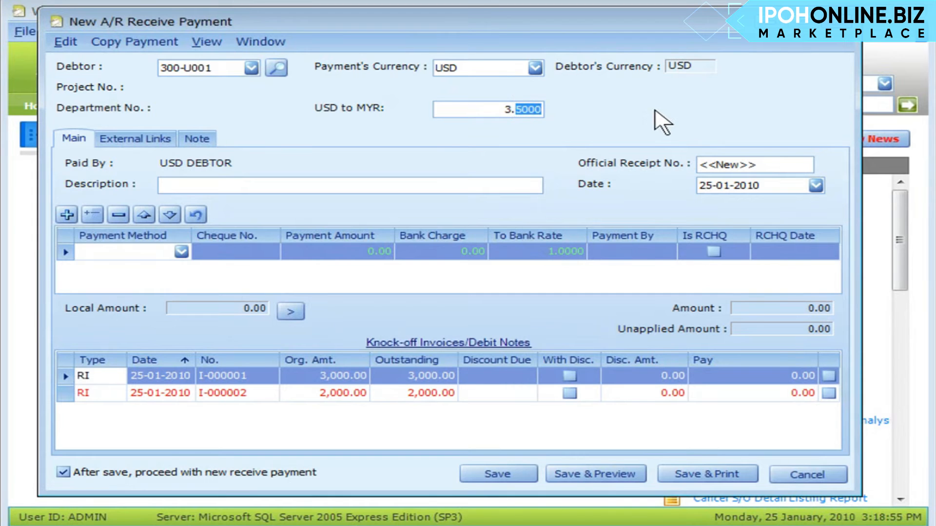
type("4")
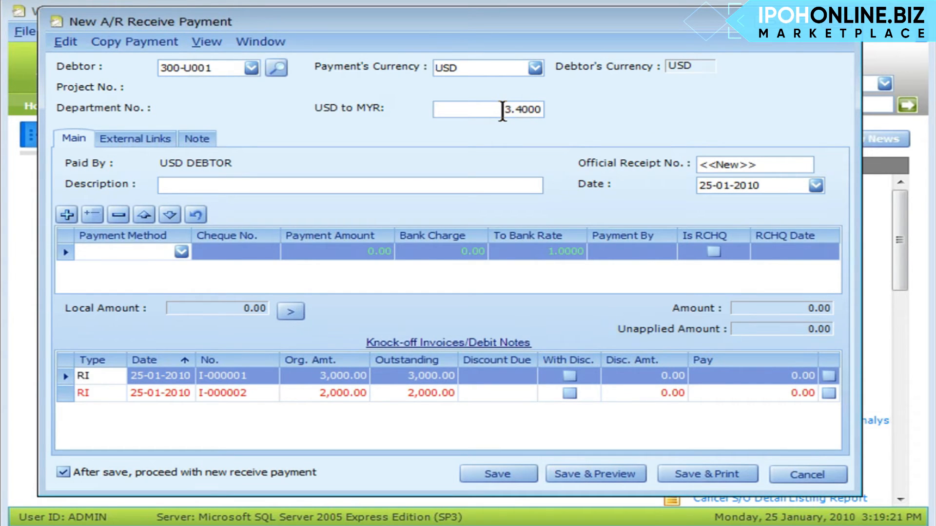
Pay off invoice I-000001 with 3,000.00 by CHEQUE-MBB, cheque no. 1234, and save the payment with gain/loss posting date 25-01-2010.
left_click(181, 252)
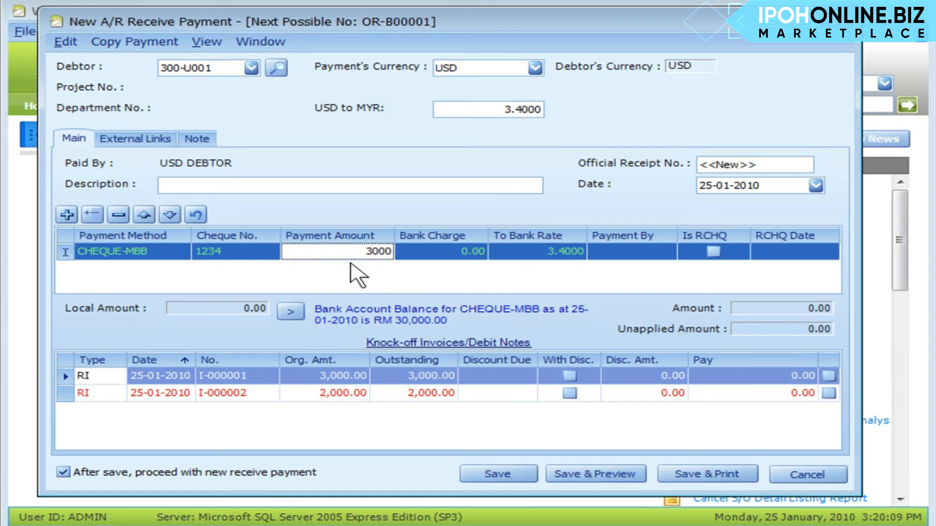
key("Tab")
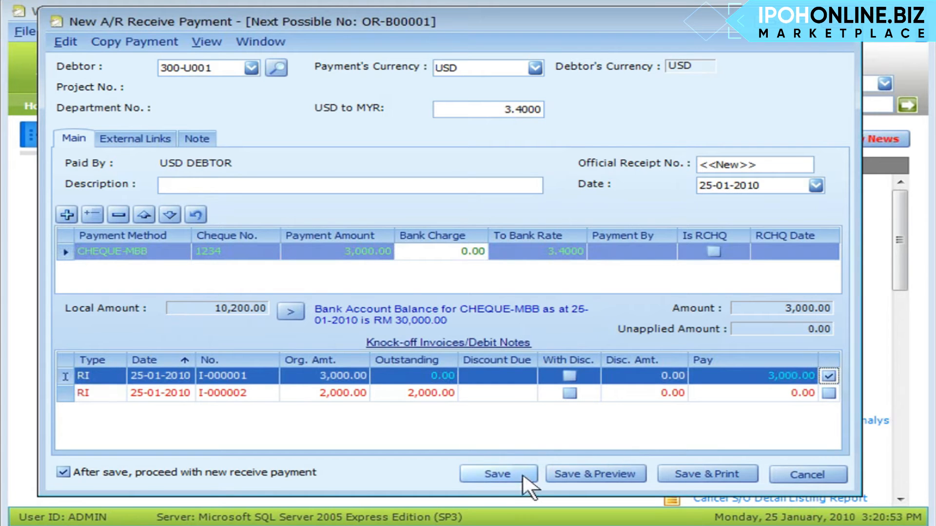
left_click(507, 474)
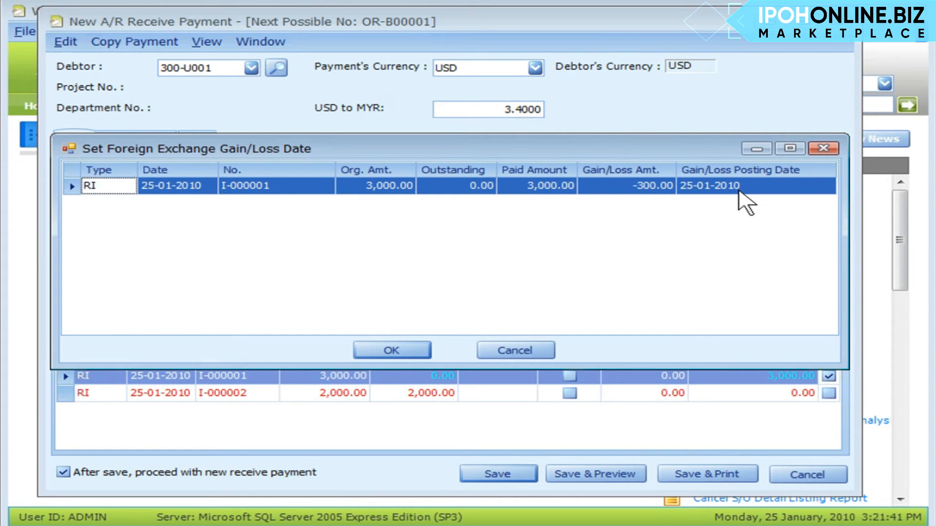
left_click(393, 350)
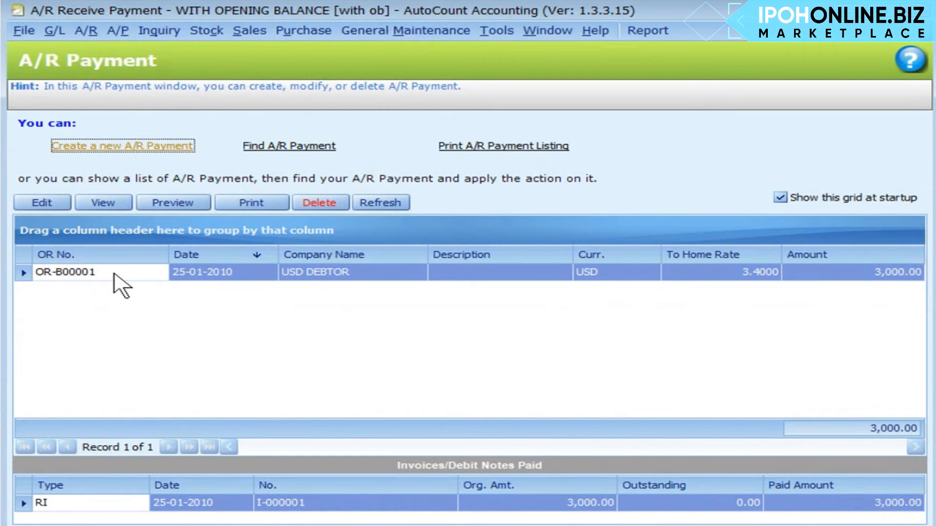
View the posting details of payment OR-B00001 and review its entries in the Journal of Transaction report.
left_click(98, 203)
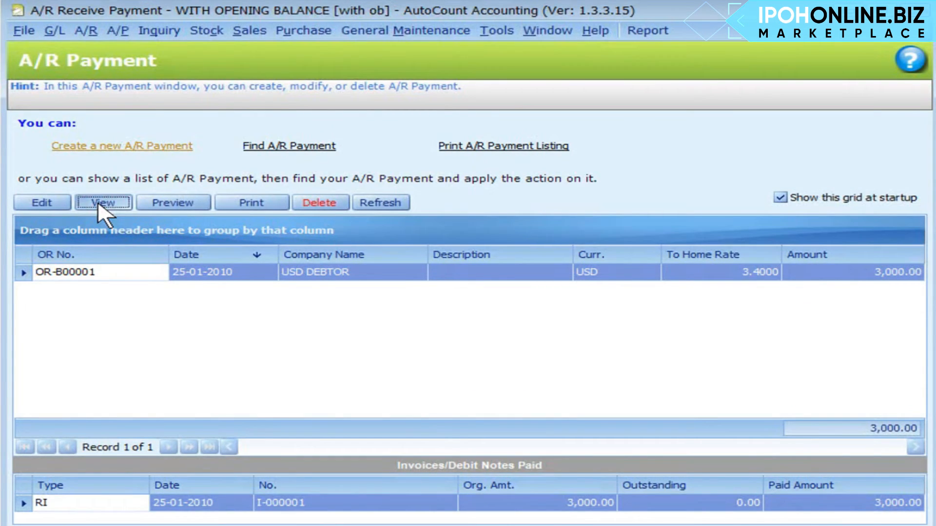
left_click(218, 97)
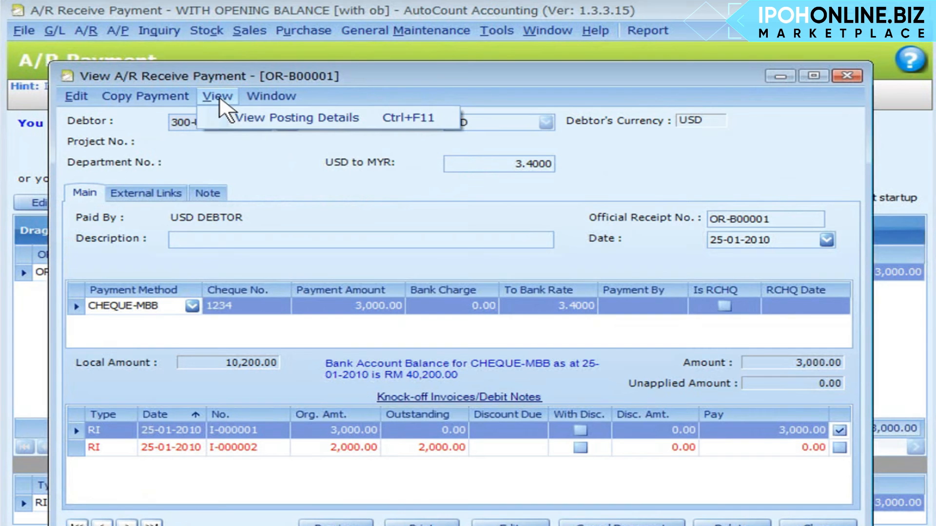
left_click(268, 125)
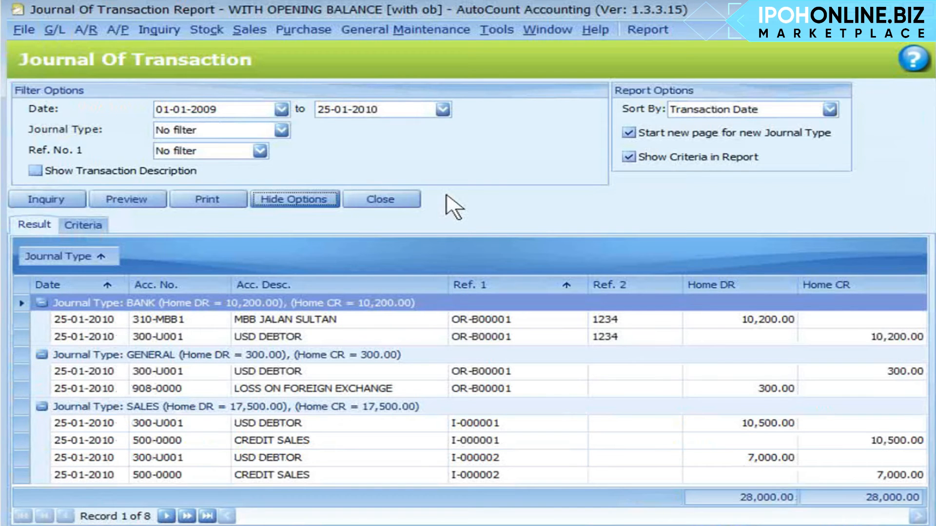
left_click(293, 200)
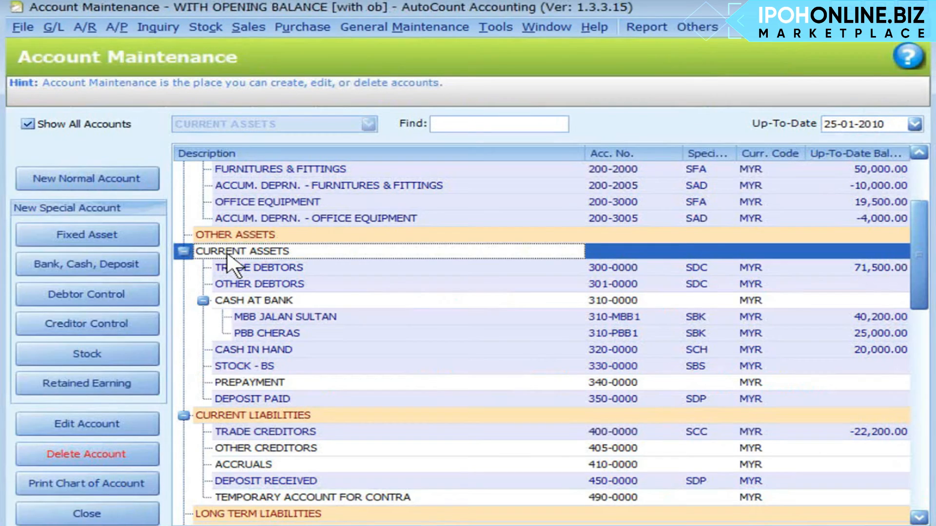
Create a USD bank account under CURRENT ASSETS with G/L code 300-0099 and description USD BANK, and save it.
left_click(225, 254)
left_click(72, 263)
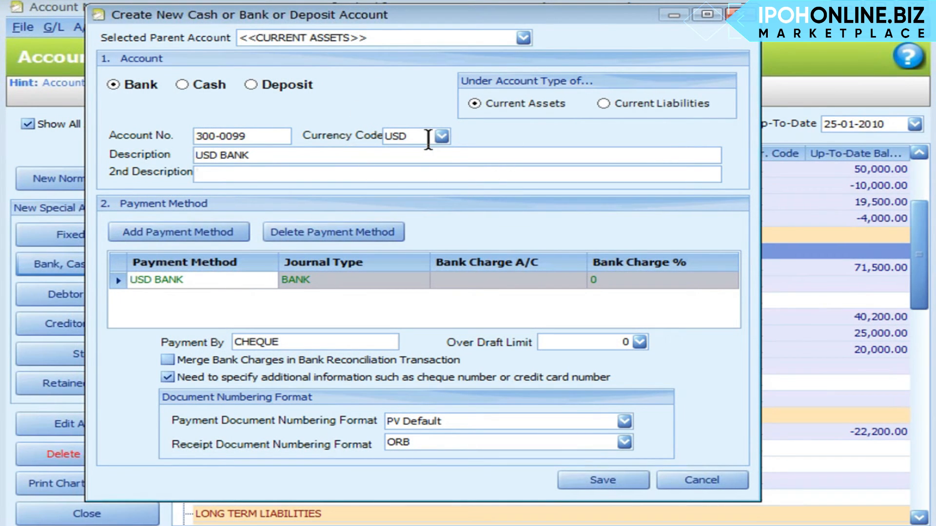
left_click(598, 482)
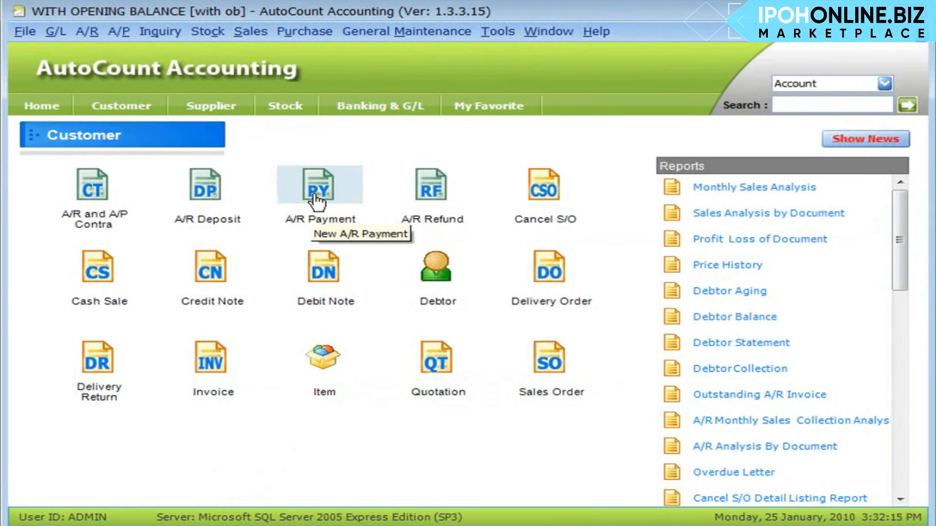
Start a new A/R payment in USD for USD DEBTOR with the USD to MYR rate at 3.4000.
left_click(314, 191)
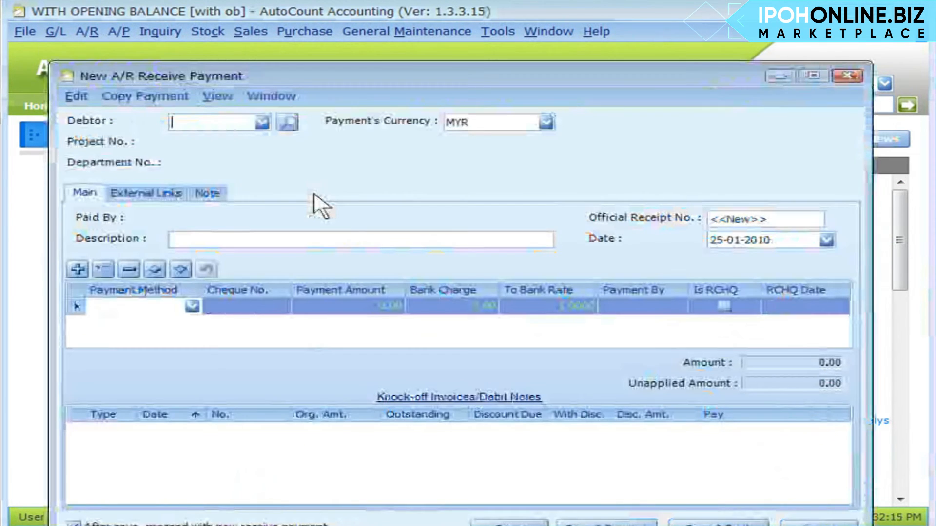
left_click(255, 74)
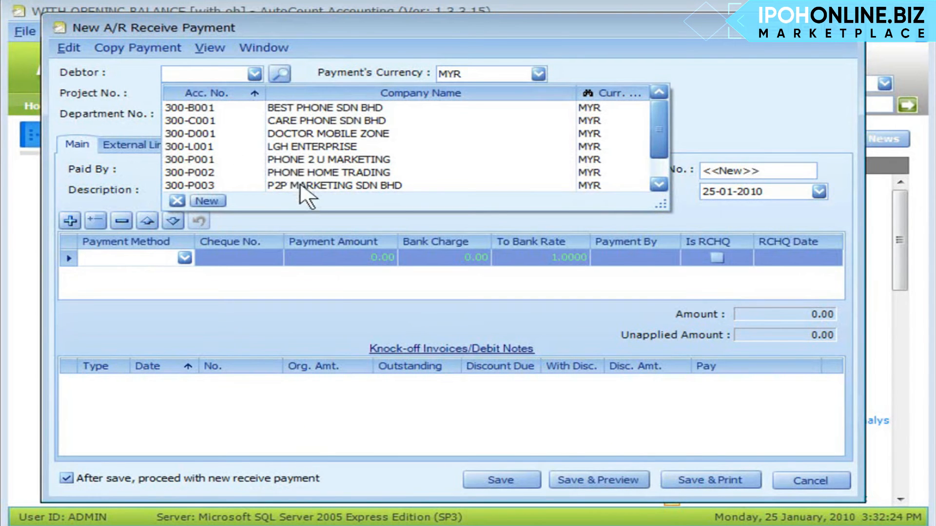
scroll(300, 188, "down", 1)
left_click(284, 185)
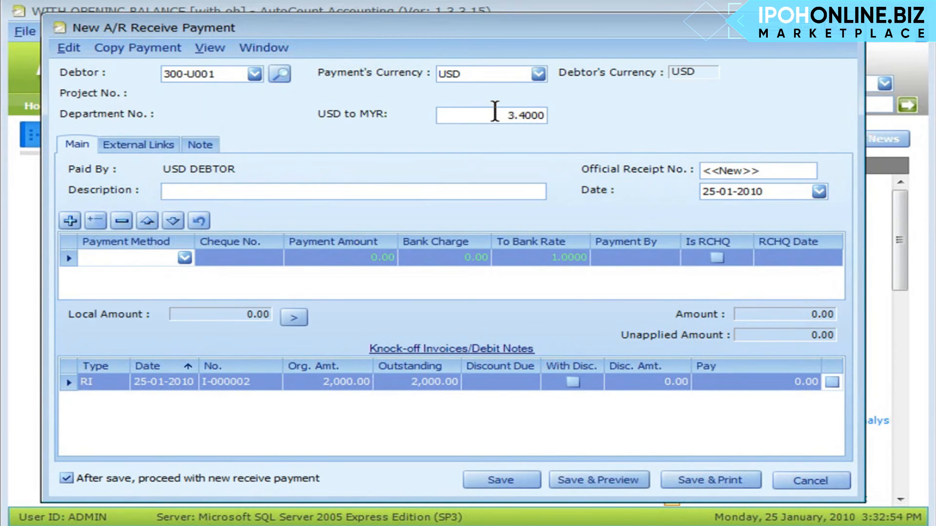
left_click(495, 111)
Pay off invoice I-000002 with 2,000.00 by USD BANK, cheque no. 2222, and save the payment with gain/loss posting date 25-01-2010.
left_click(185, 258)
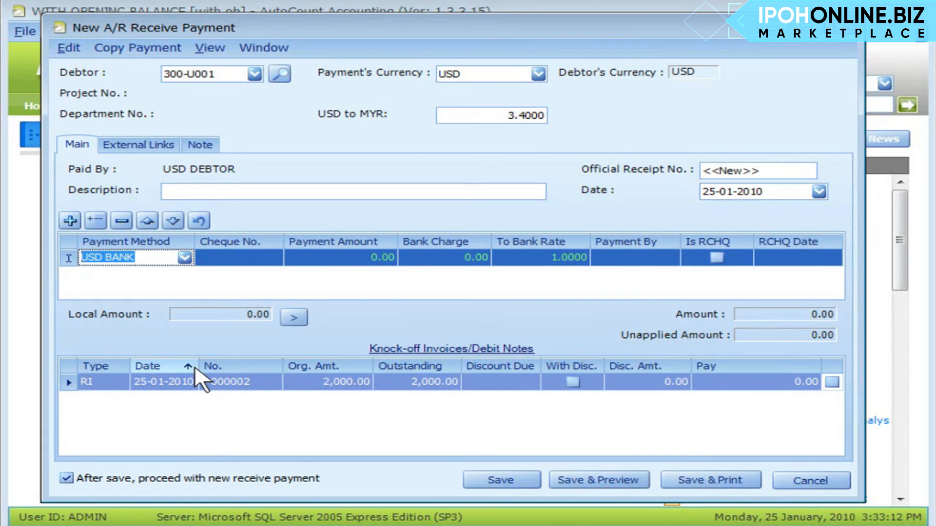
key("Tab")
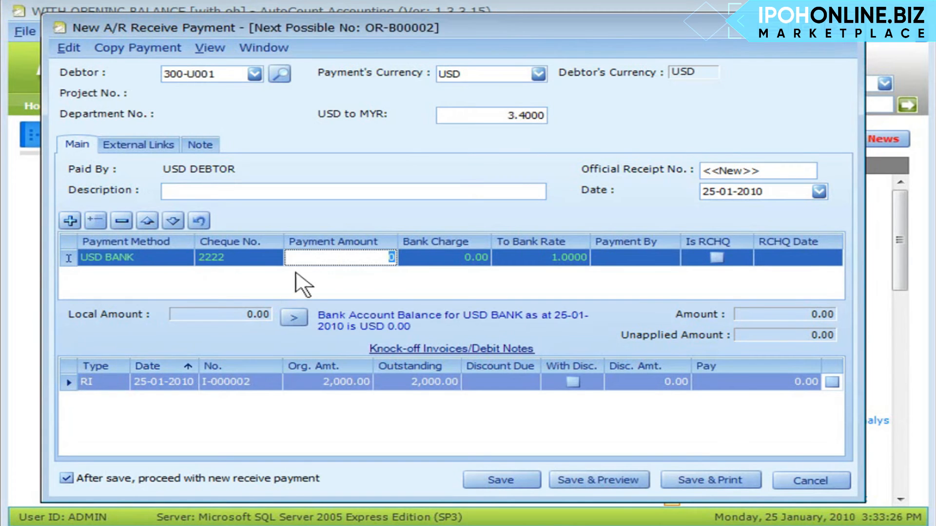
left_click(314, 259)
type("2000")
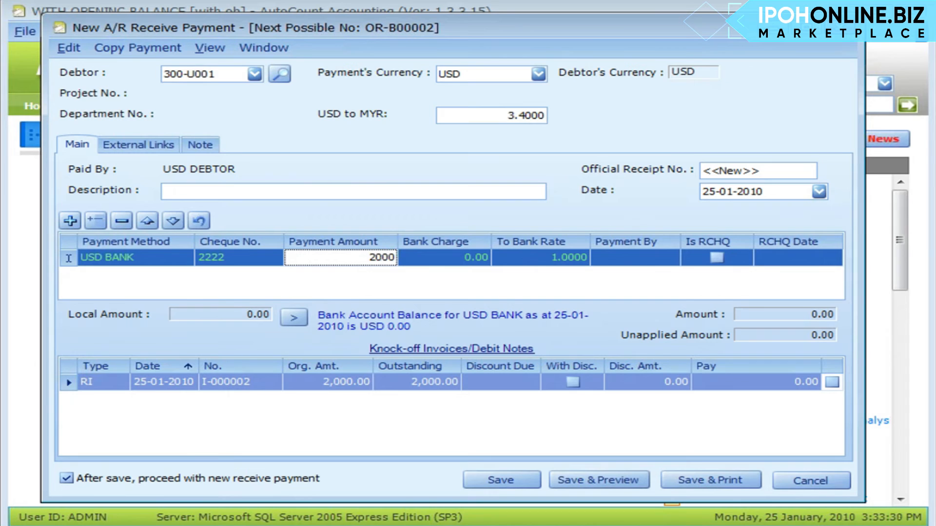
key("Return")
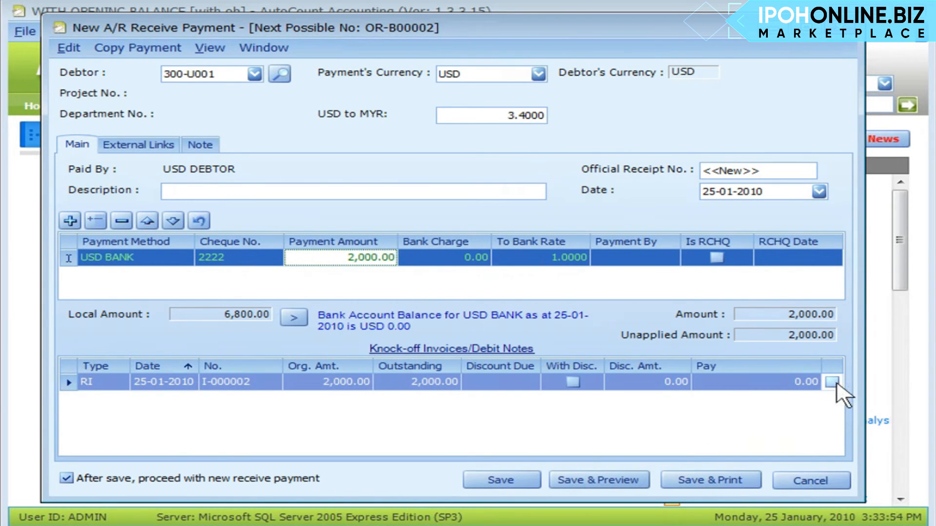
left_click(832, 382)
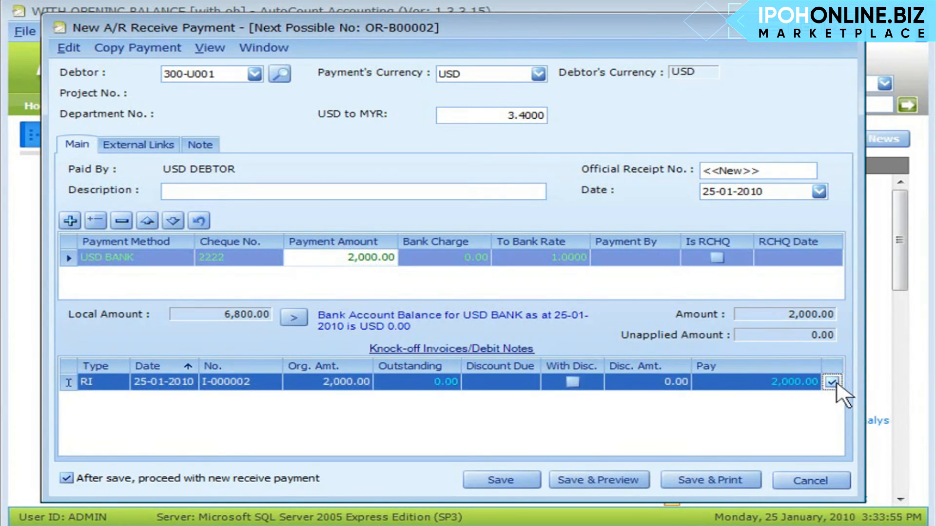
left_click(495, 478)
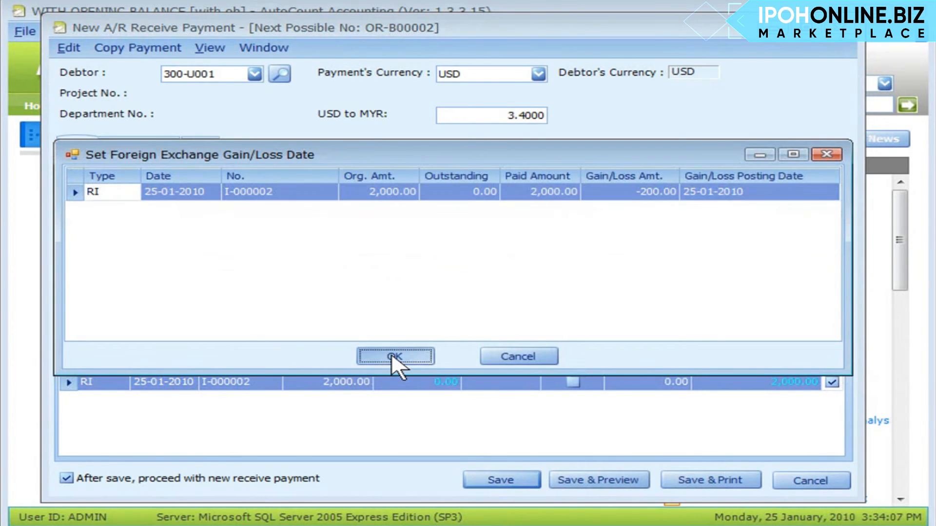
left_click(391, 353)
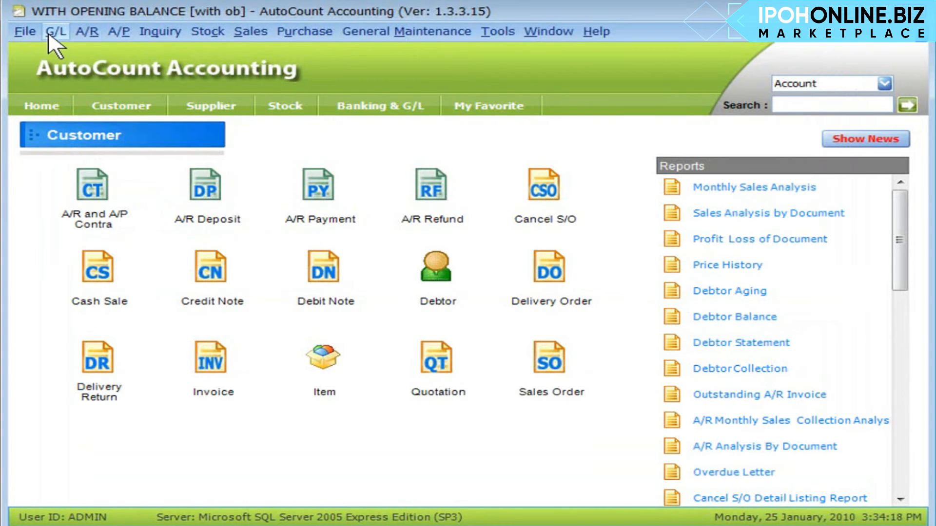
Run the Journal of Transaction report for 01-01-2009 to 25-01-2010 and hide its filter options to review the entries.
left_click(50, 35)
left_click(180, 266)
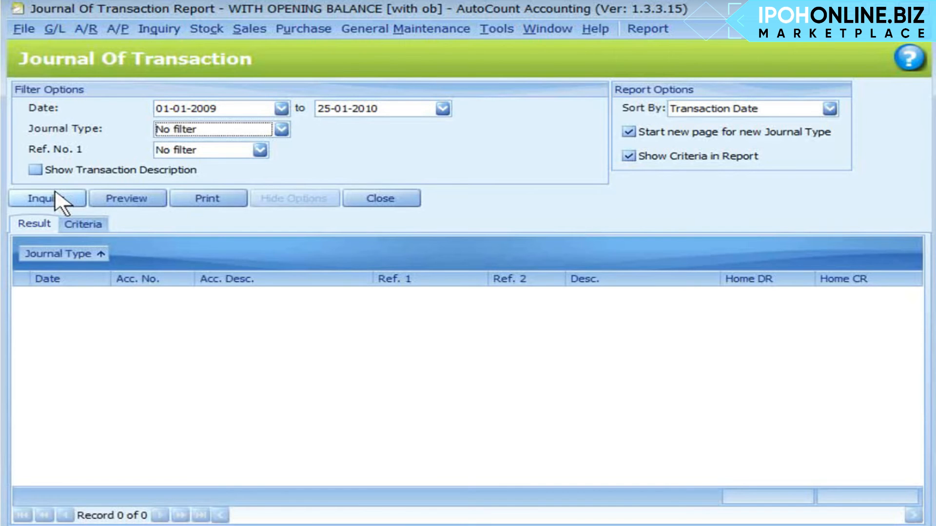
left_click(56, 197)
left_click(296, 200)
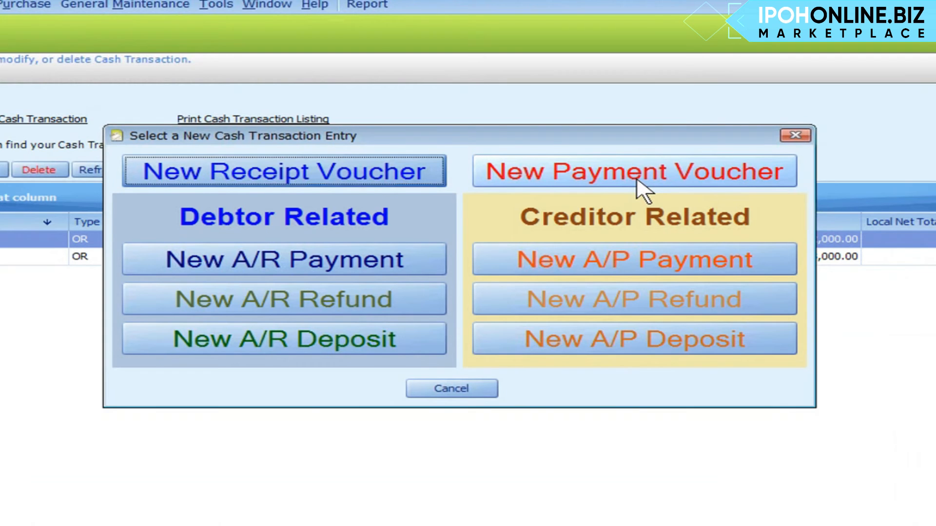
Start a new payment voucher in USD at currency rate 3.5500.
left_click(637, 183)
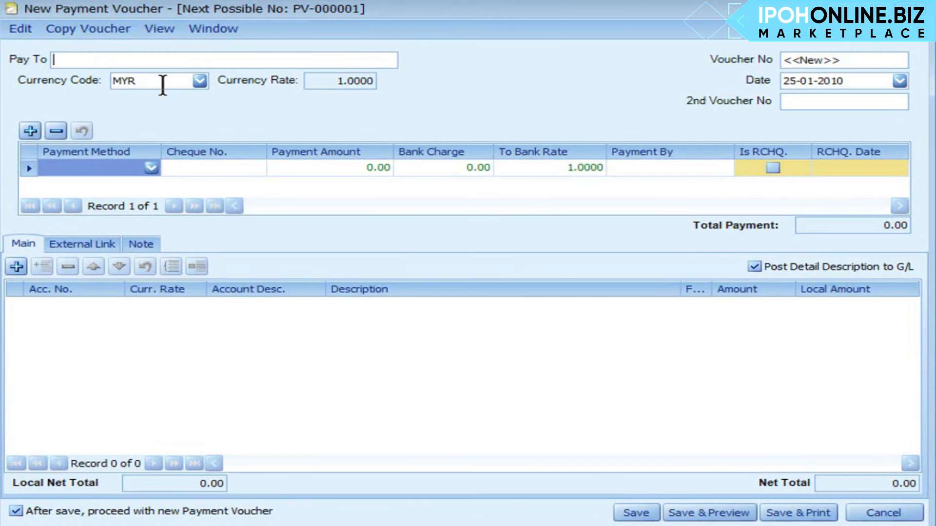
left_click(200, 80)
left_click(195, 128)
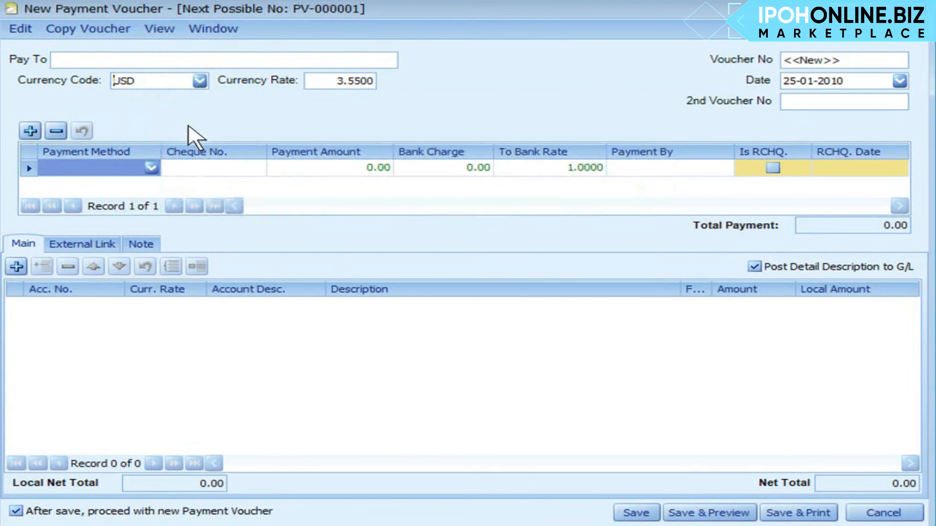
Set the voucher's payment method to USD BANK with a payment amount of 2,000.00.
left_click(151, 168)
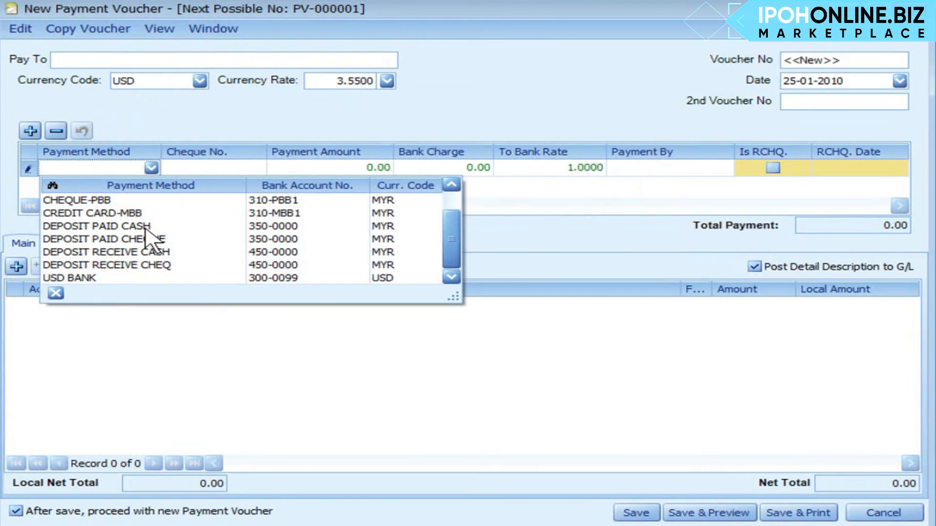
left_click(126, 279)
left_click(297, 173)
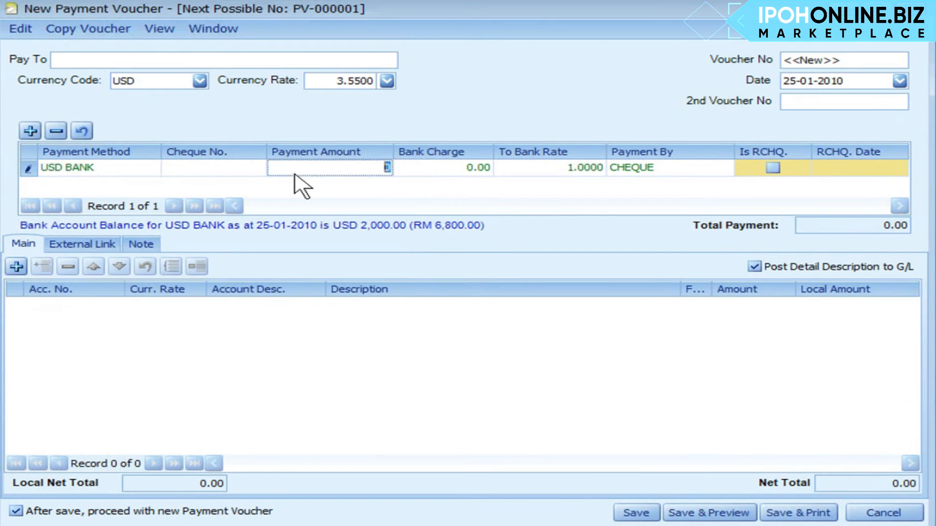
type("4")
type("000")
key("Return")
left_click(537, 175)
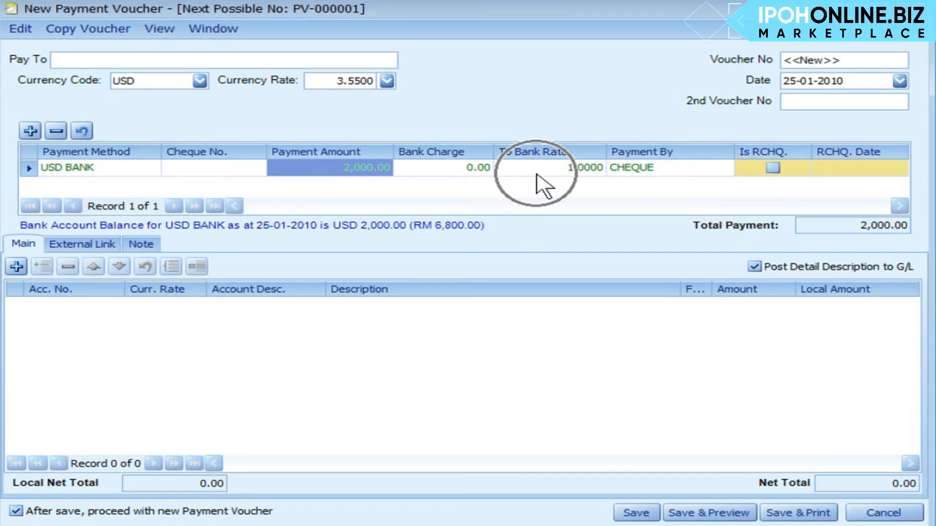
Add a voucher detail line of 2,000.00 for 310-MBB1 MBB JALAN SULTAN and save the payment voucher.
left_click(16, 266)
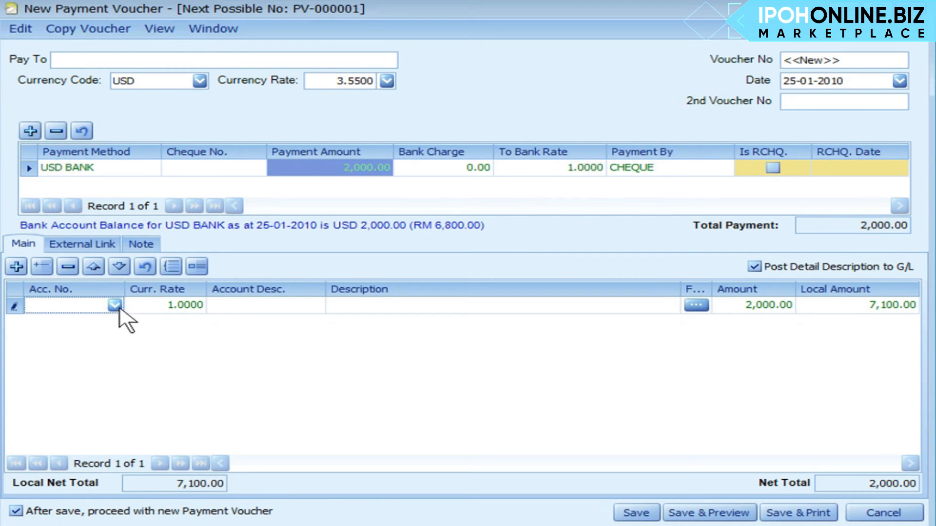
left_click(118, 307)
left_click(151, 333)
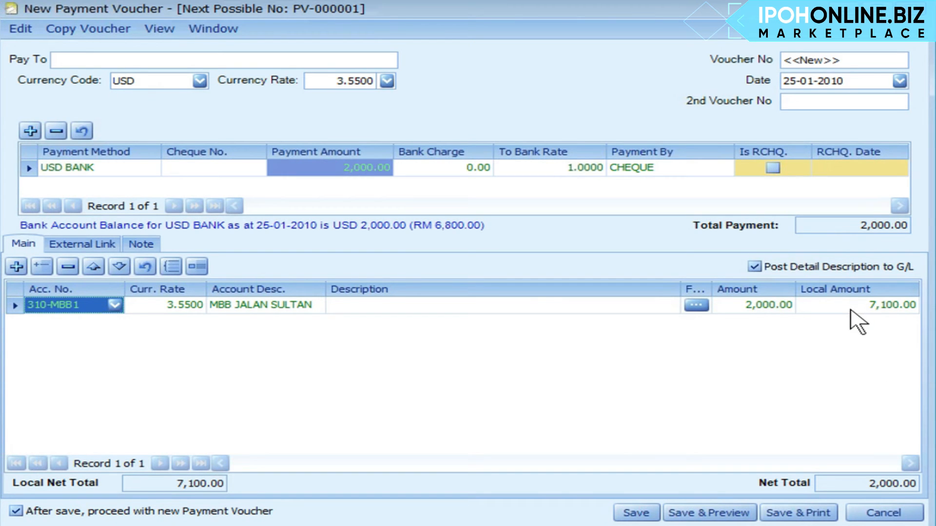
left_click(636, 512)
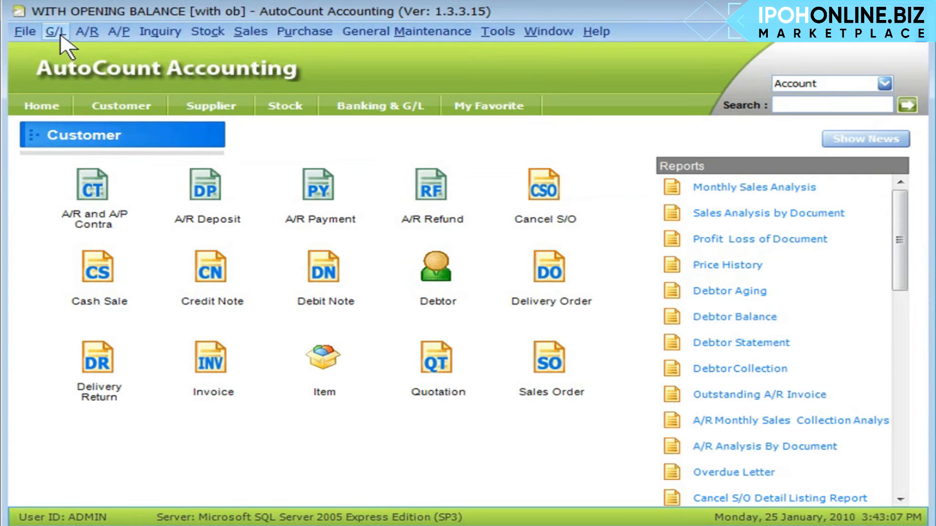
Open the Ledger Report from the general ledger functions.
left_click(56, 32)
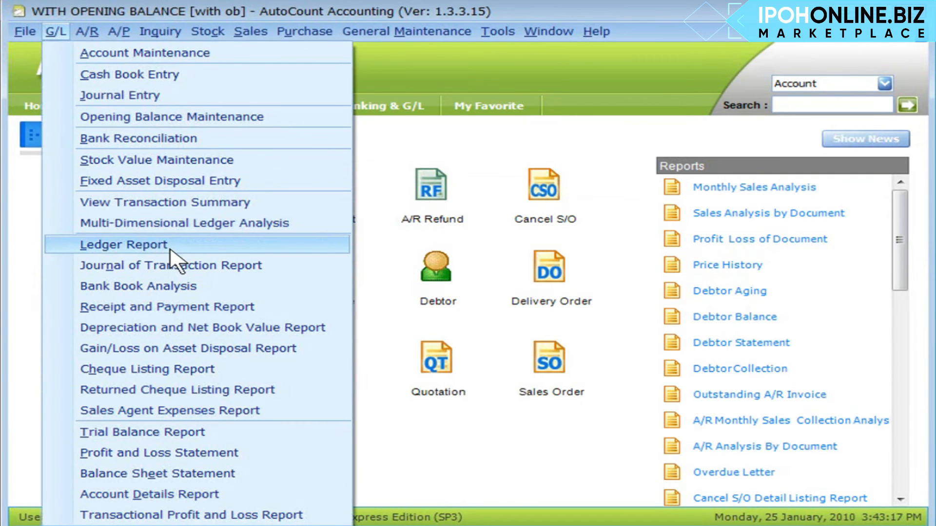
left_click(171, 249)
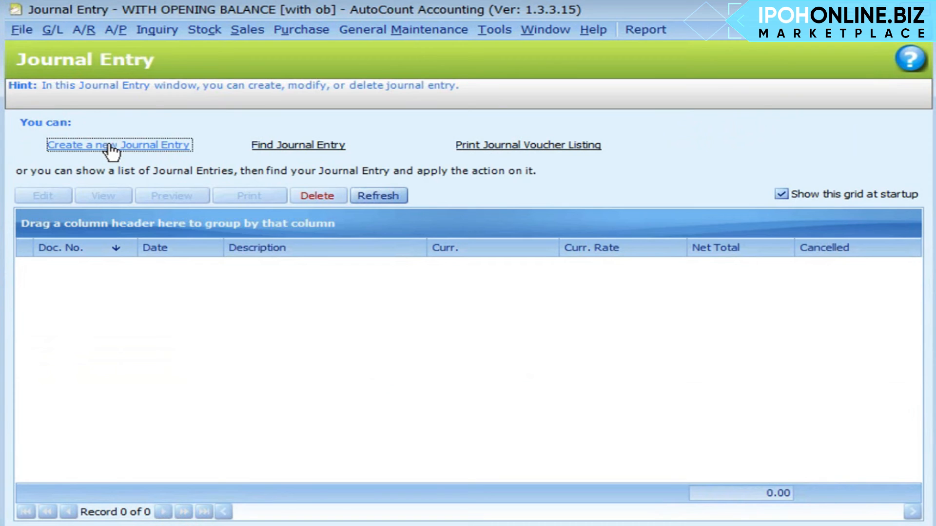
Create a new journal entry with the description OFFSET NEGATIVE BALANCE.
left_click(108, 146)
left_click(199, 80)
type("OFFSET NEGATIVE BALANCE")
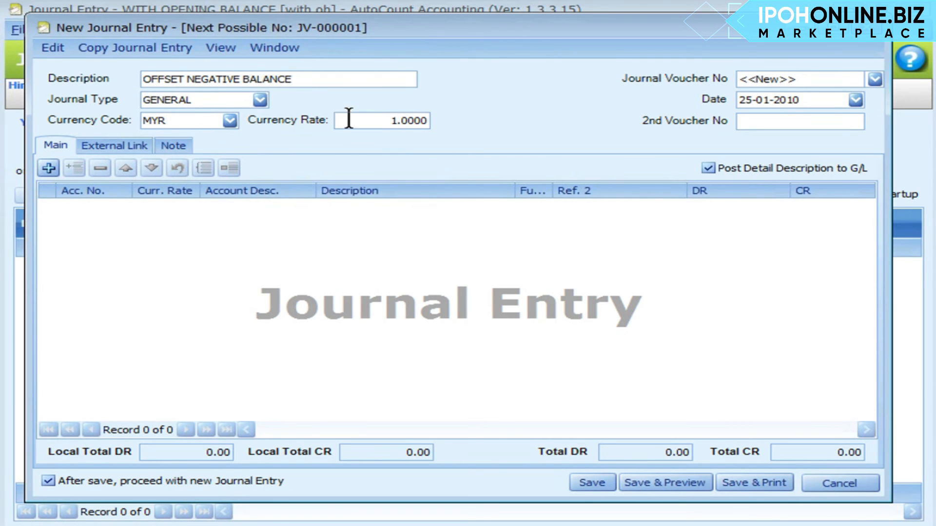
Debit USD BANK 300.00 at currency rate 0.0000, credit GAIN ON FOREIGN EXCHANGE 300.00, and save the journal entry.
left_click(48, 168)
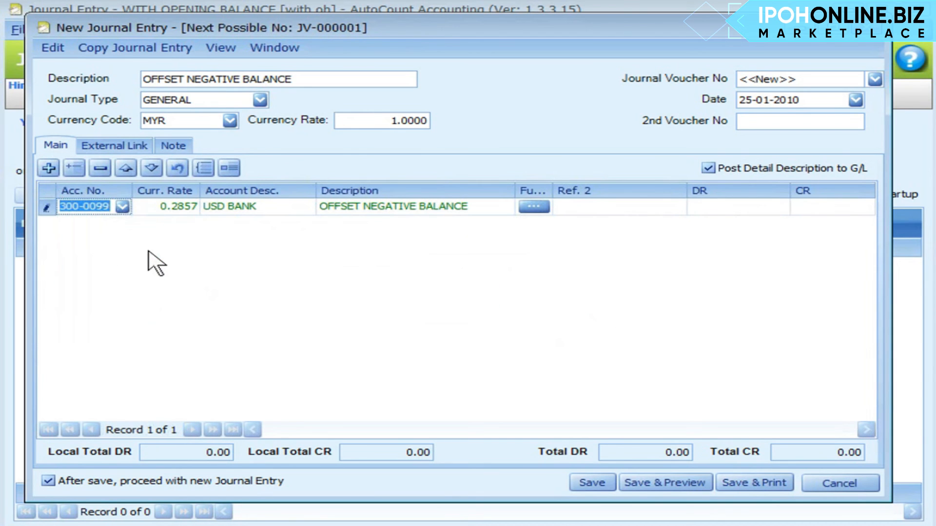
key("Tab")
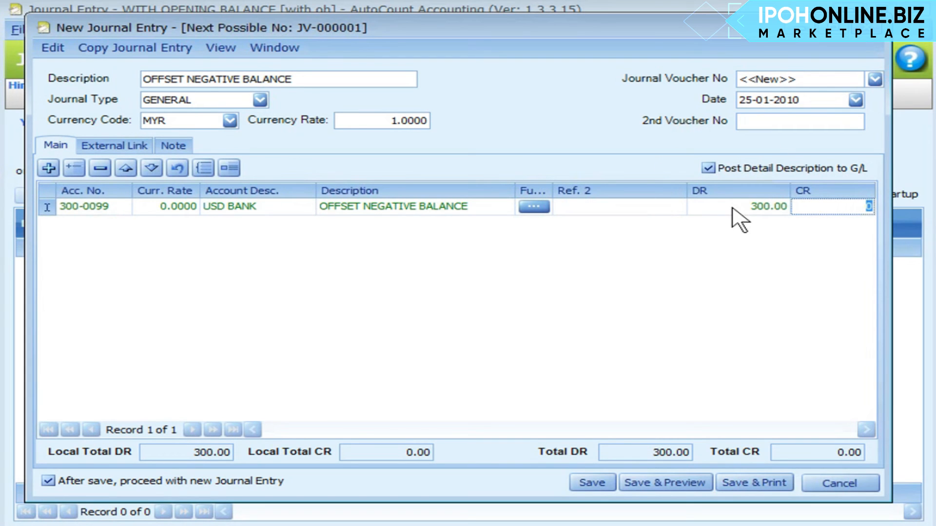
left_click(48, 169)
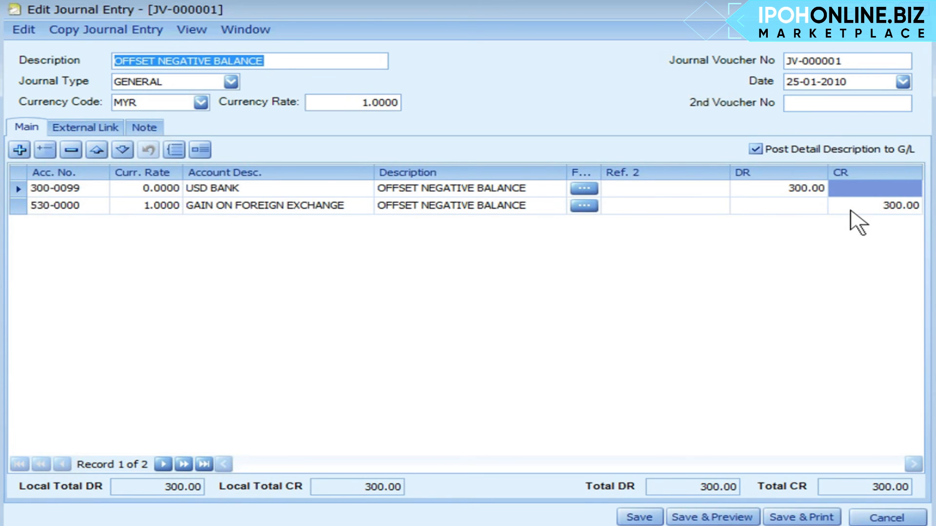
left_click(639, 517)
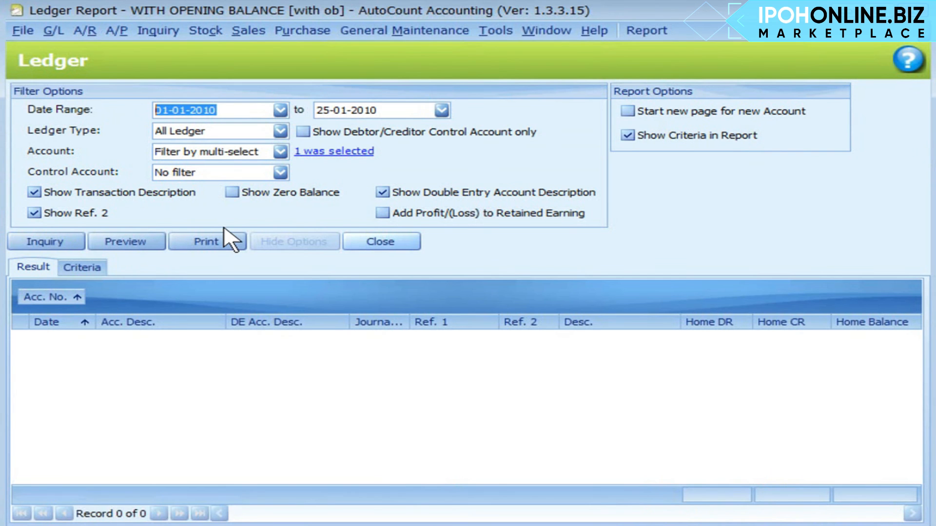
Run the ledger inquiry on the selected account for 01-01-2010 to 25-01-2010.
left_click(46, 245)
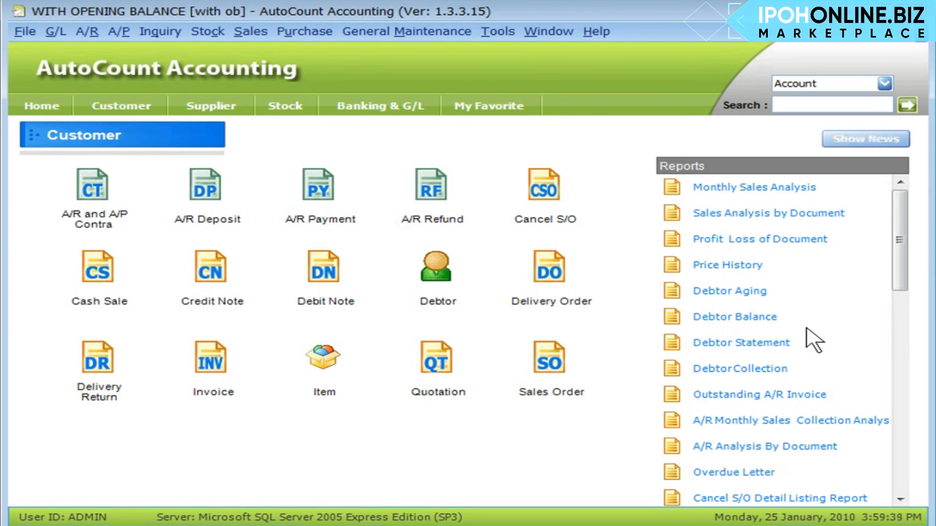
Open Item Price by Currency Maintenance from the stock maintenance functions.
left_click(208, 31)
mouse_move(407, 76)
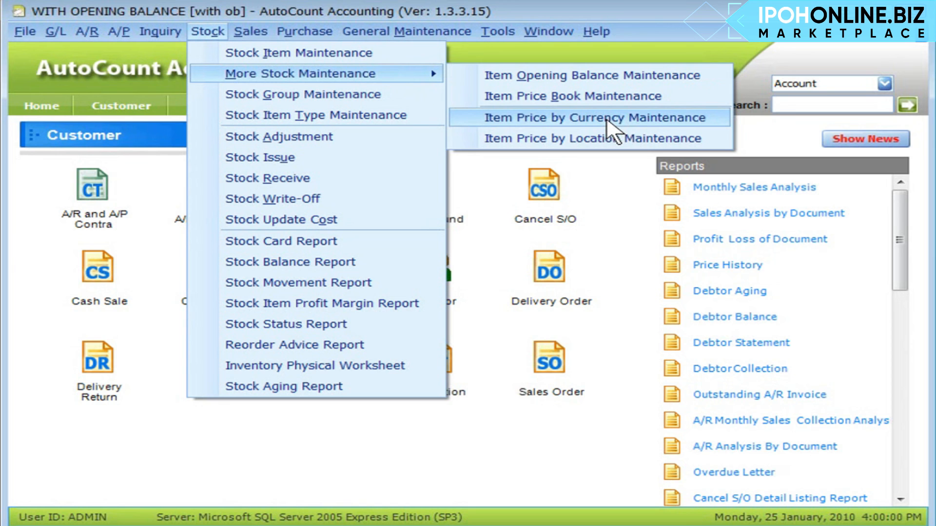
left_click(607, 119)
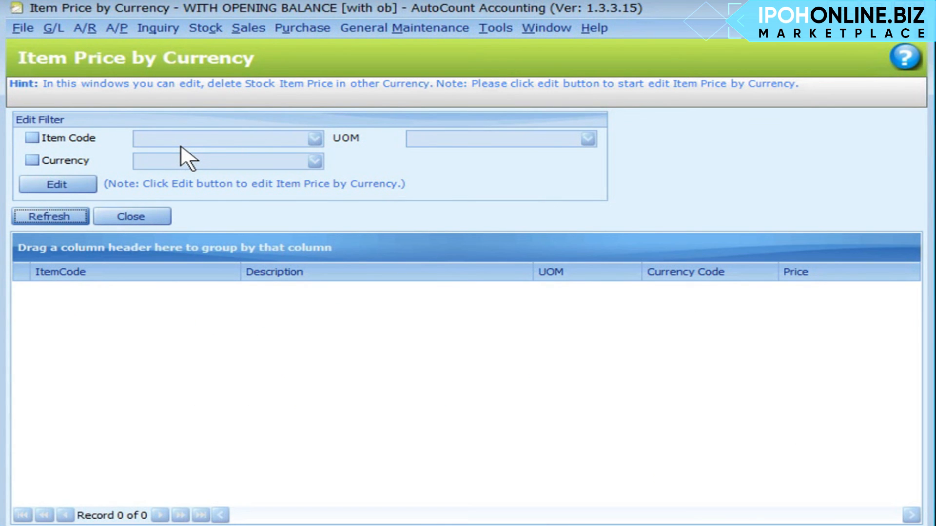
Filter the item prices by currency USD only, without an item code filter, and start editing them.
left_click(39, 138)
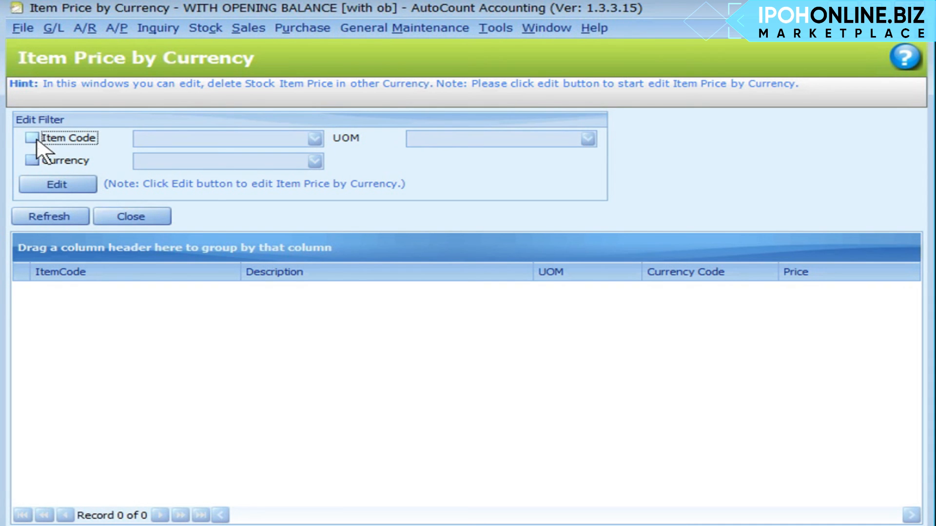
left_click(34, 162)
left_click(166, 161)
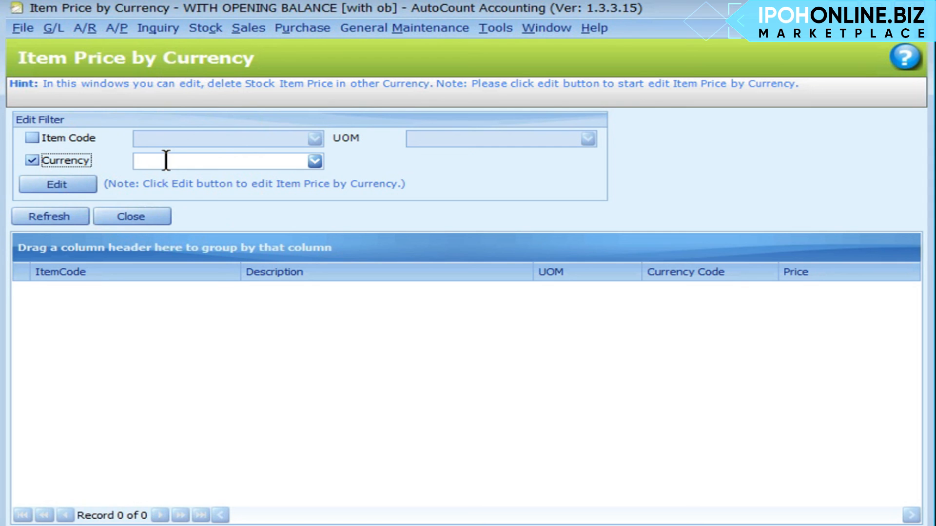
left_click(69, 138)
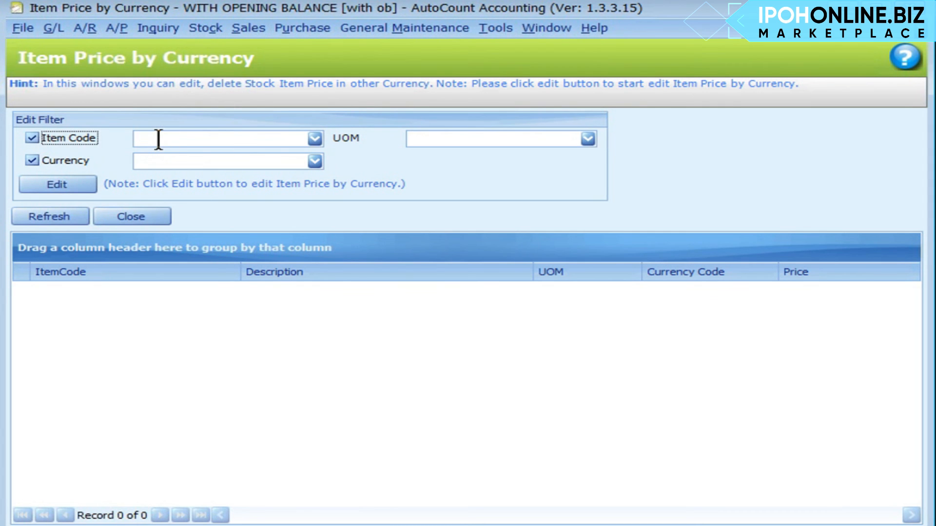
left_click(157, 158)
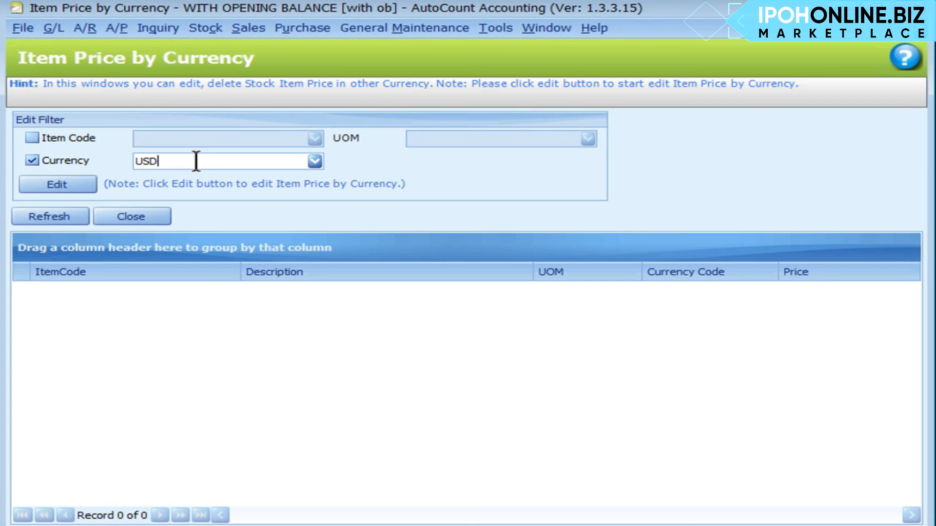
left_click(196, 161)
left_click(34, 184)
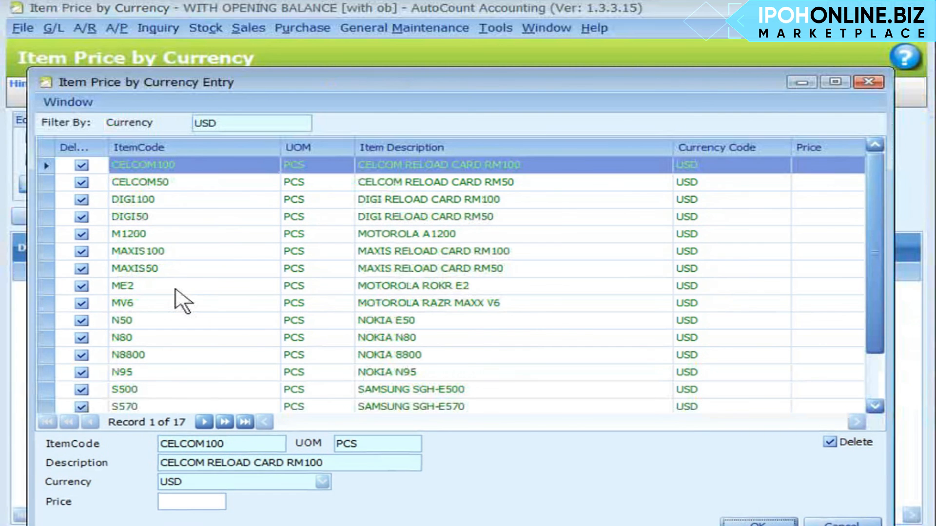
Set the USD price of item ME2 (MOTOROLA ROKR E2) to 200.
left_click(177, 287)
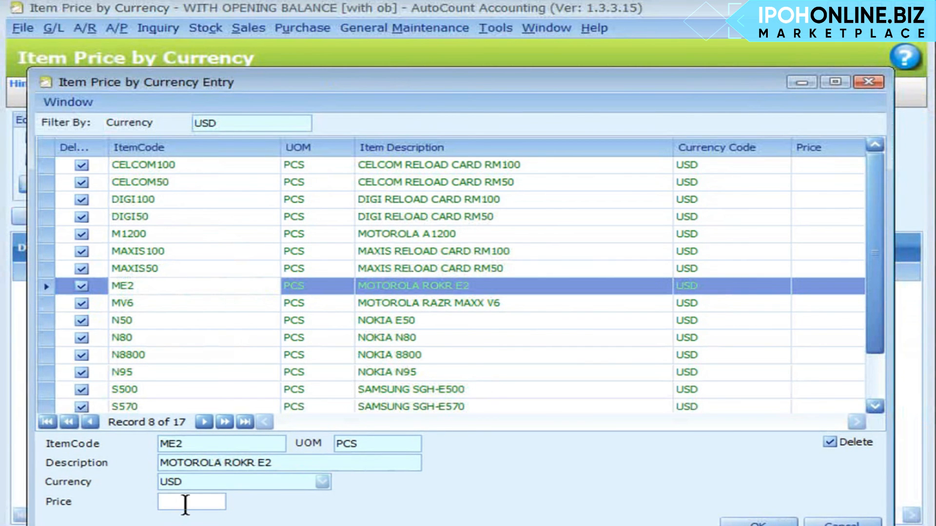
left_click(185, 504)
type("200")
Set the USD price of item N50 (NOKIA E50) to 430 and save the price entries.
left_click(231, 323)
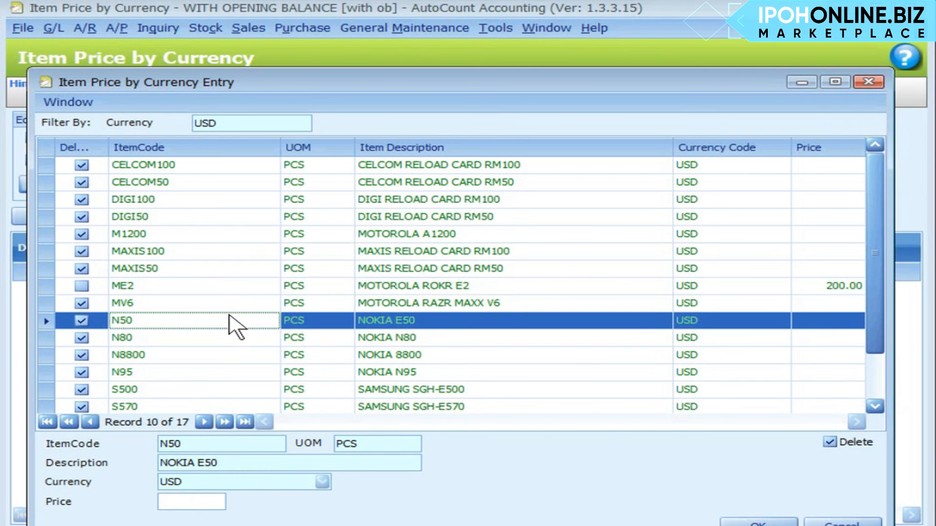
left_click(193, 502)
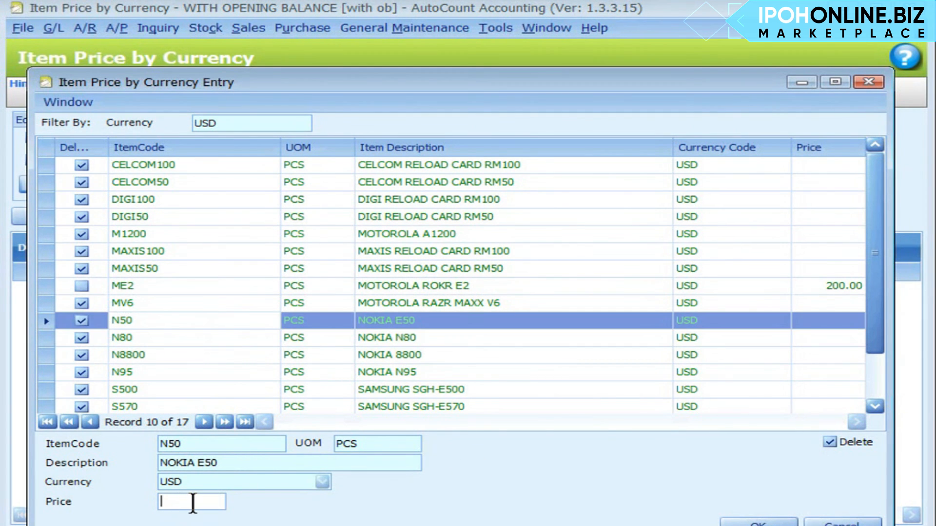
type("433")
key("BackSpace")
type("0")
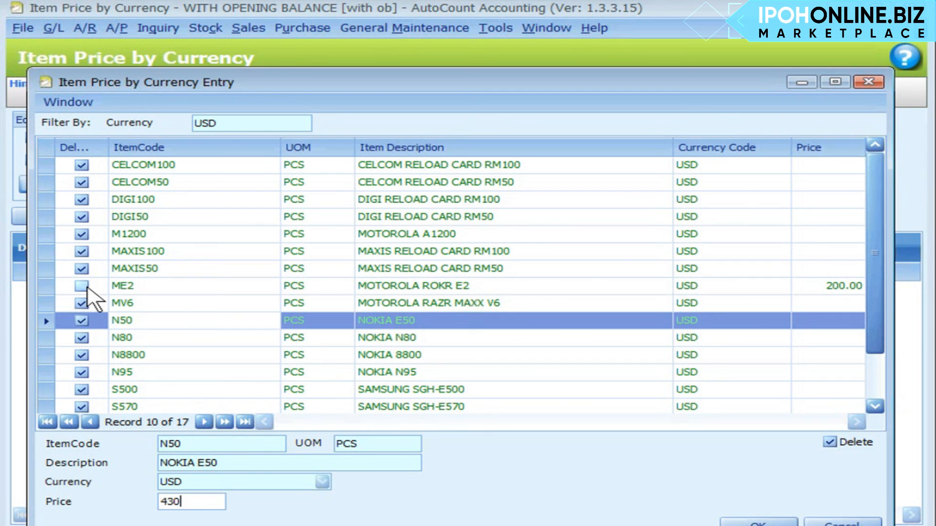
left_click(114, 354)
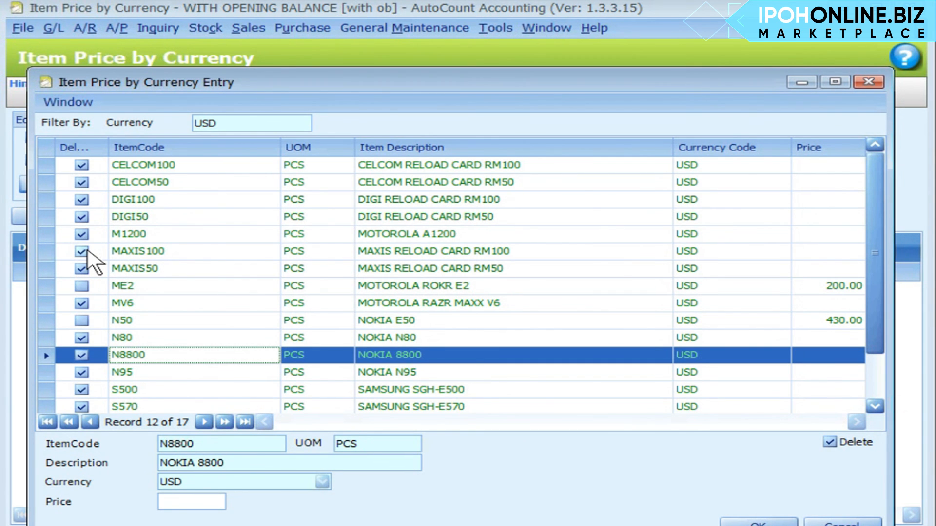
left_click_drag(662, 76, 664, 46)
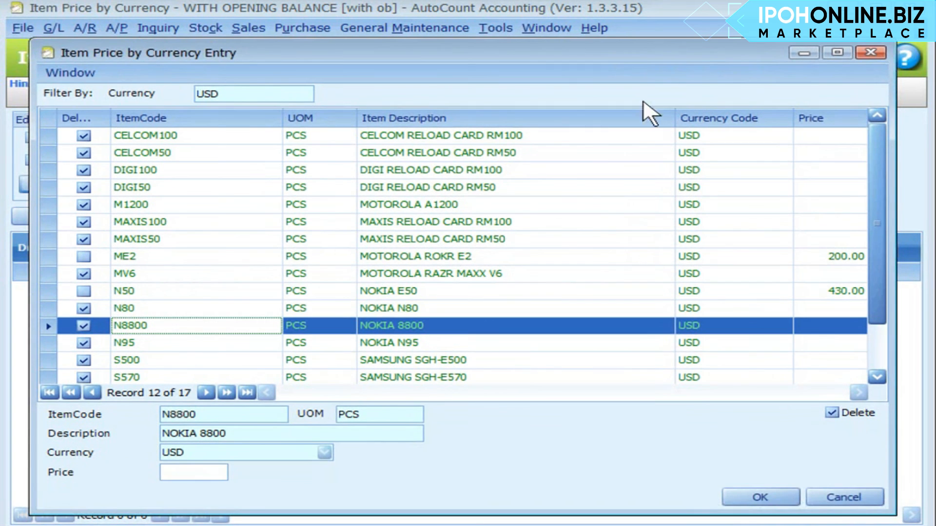
left_click(769, 497)
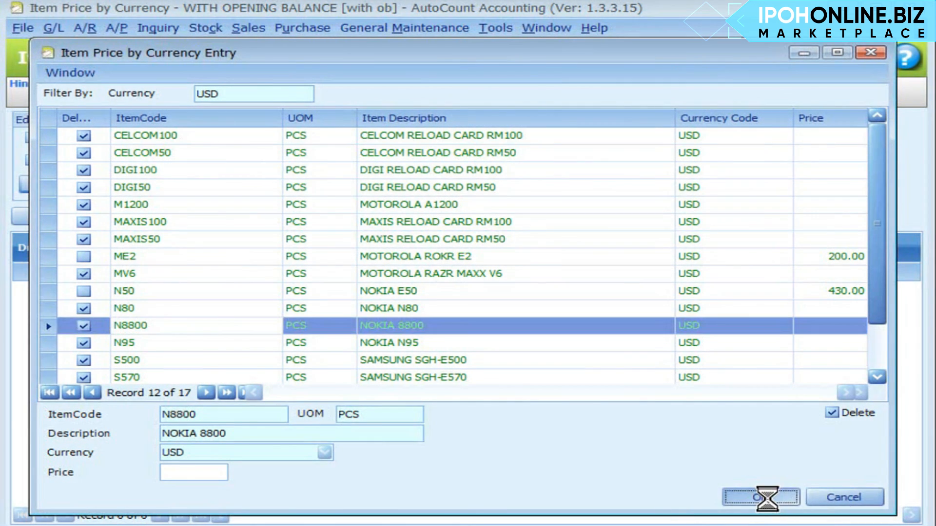